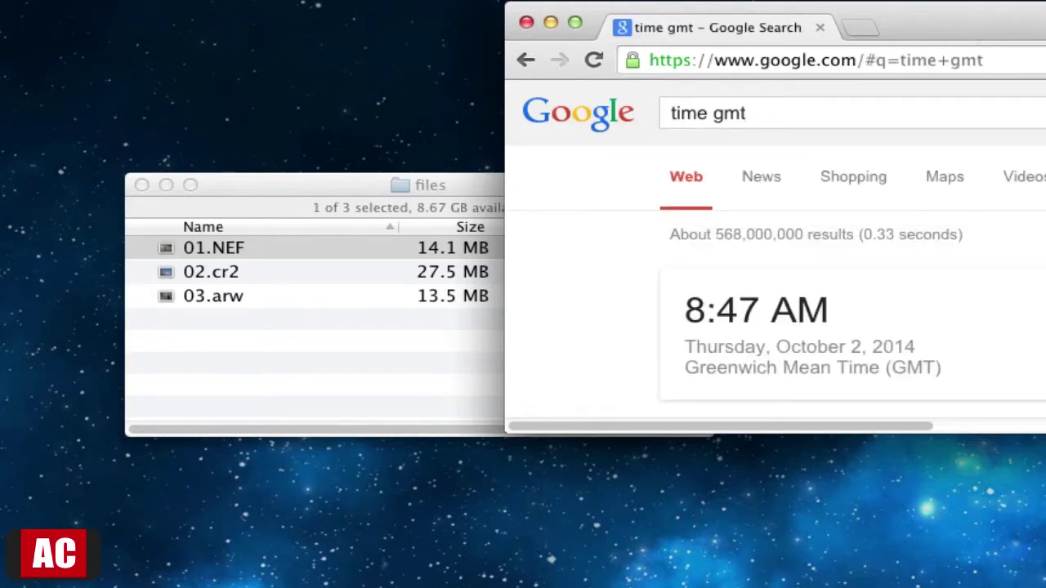
Preview the raw photos 01.NEF, 02.cr2 and 03.arw one after another in the files folder
{"action": "left_click", "coordinate": [299, 364]}
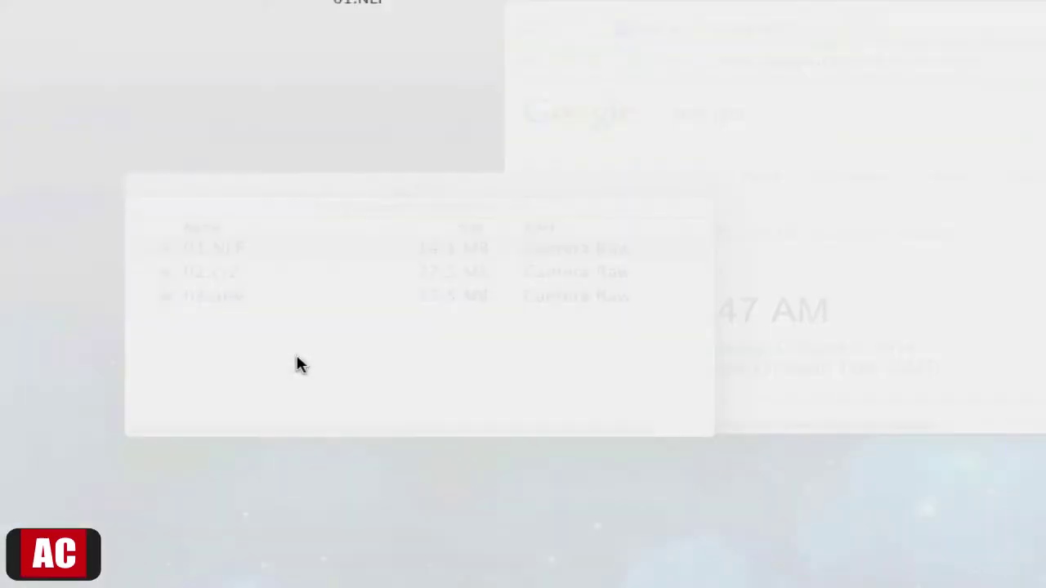
{"action": "key", "text": "space"}
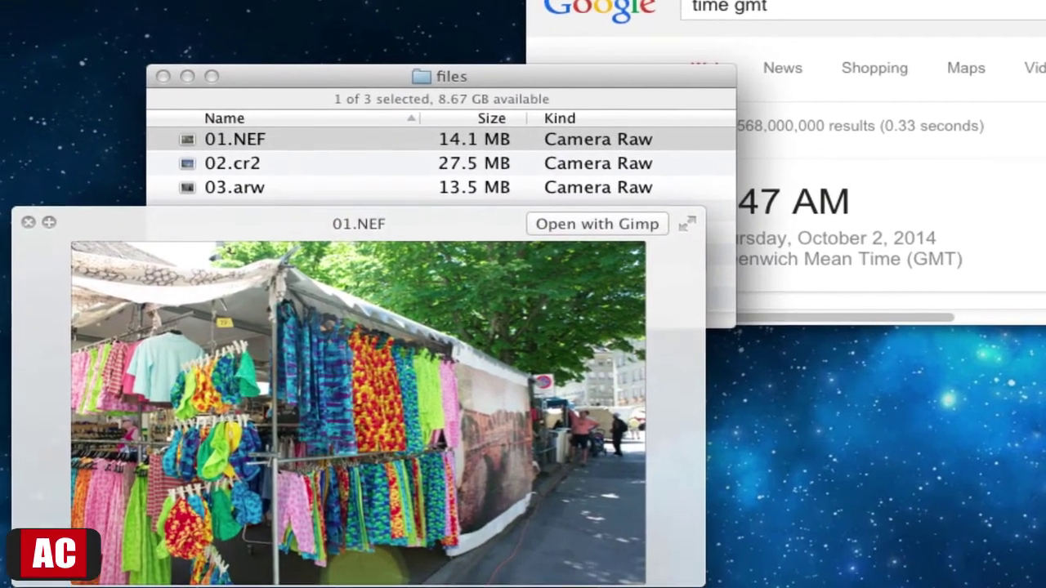
{"action": "key", "text": "Down"}
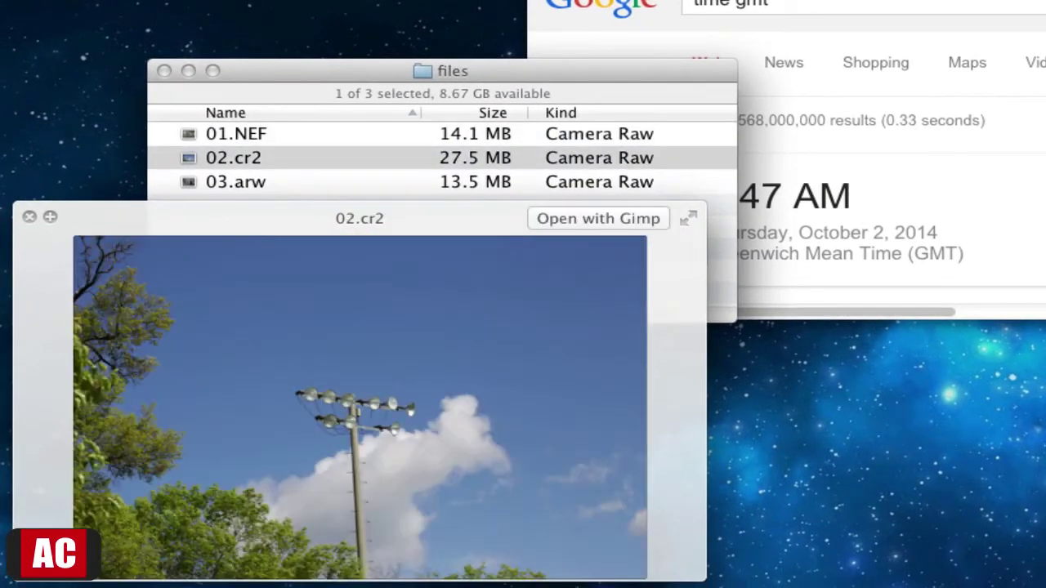
{"action": "key", "text": "Down"}
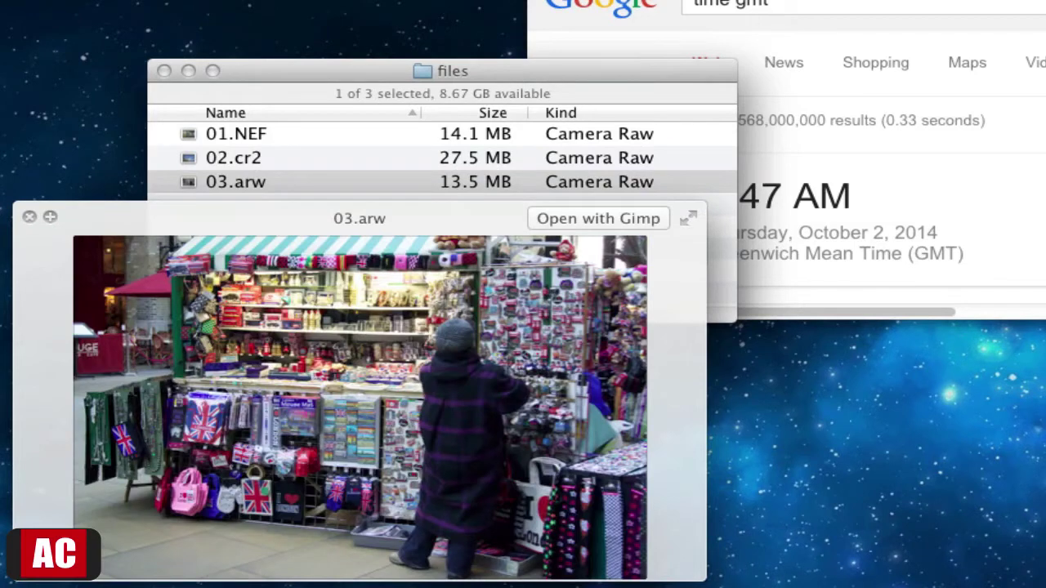
{"action": "key", "text": "space"}
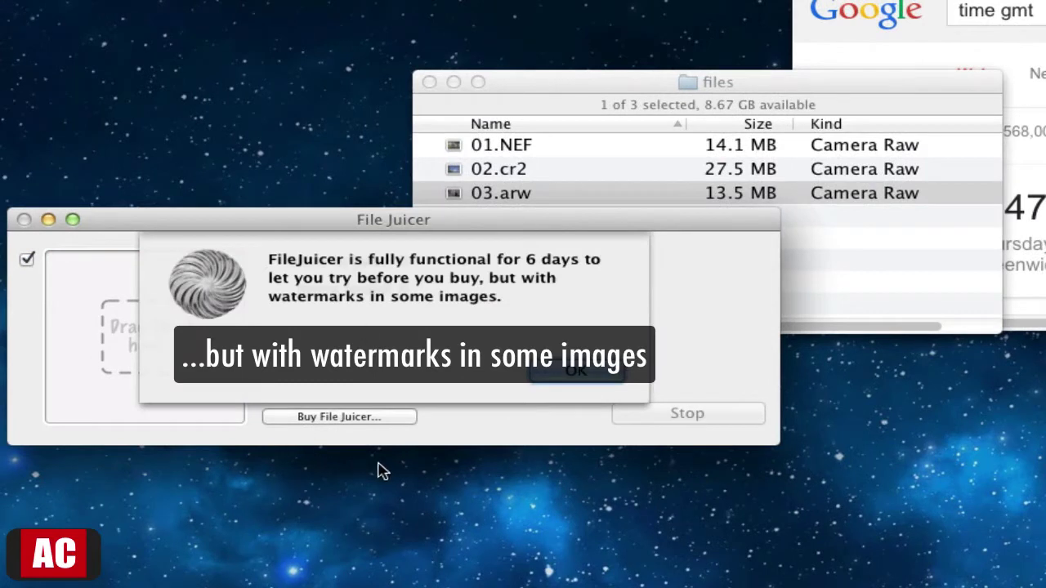
Dismiss File Juicer's trial notice, view its version information and close the information window
{"action": "left_click", "coordinate": [576, 372]}
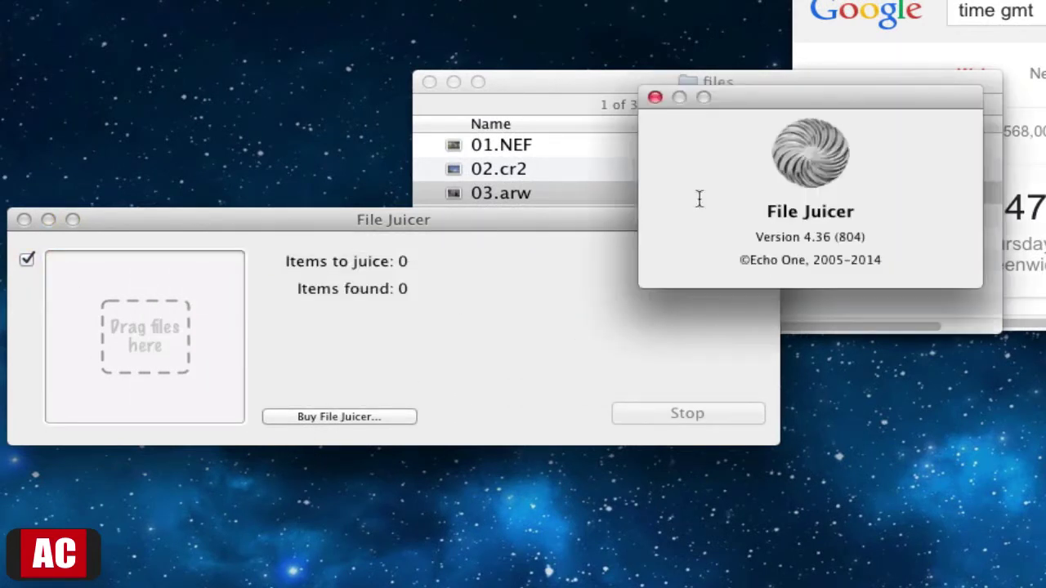
{"action": "left_click_drag", "start_coordinate": [808, 98], "coordinate": [422, 272]}
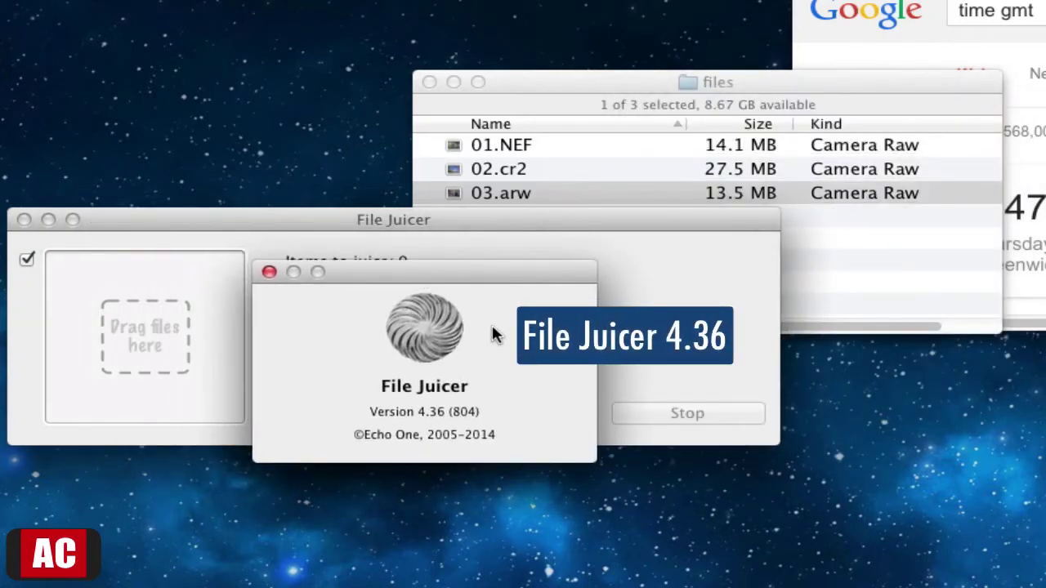
{"action": "left_click", "coordinate": [269, 273]}
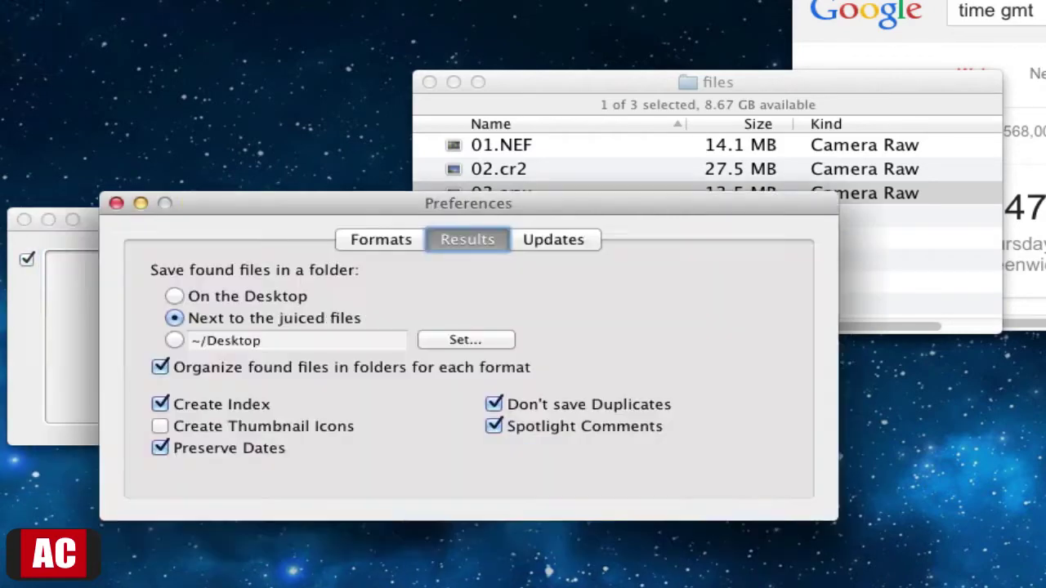
Review the Formats and Results preferences, including where found files are saved, and close the preferences
{"action": "left_click", "coordinate": [370, 242]}
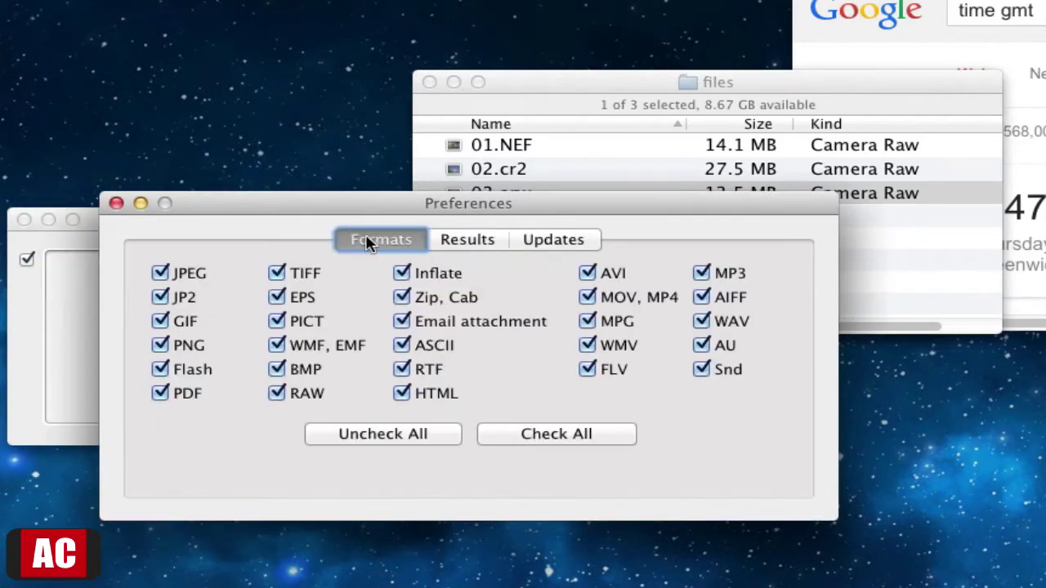
{"action": "mouse_move", "coordinate": [502, 282]}
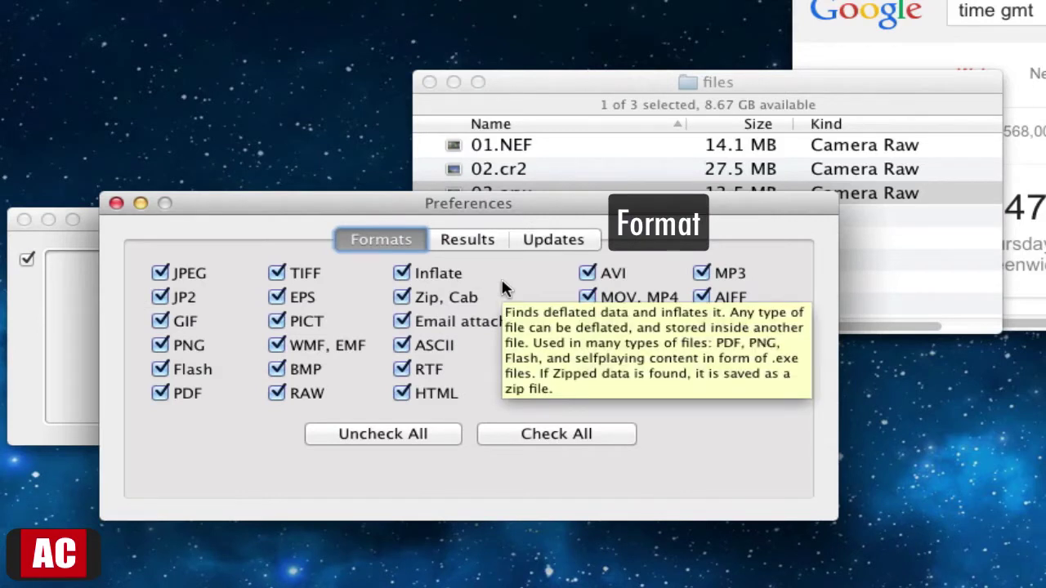
{"action": "left_click", "coordinate": [462, 239]}
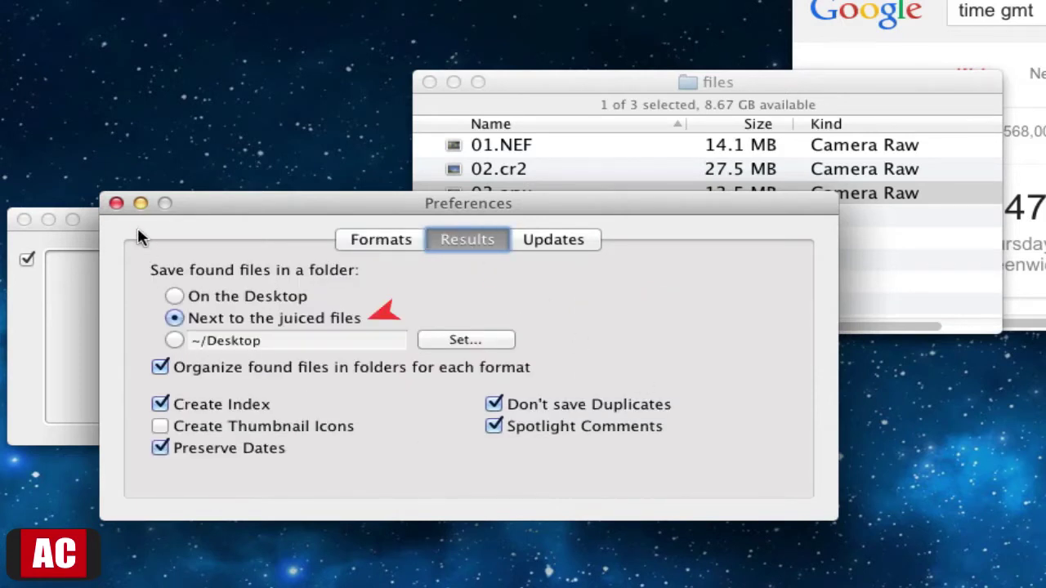
{"action": "left_click", "coordinate": [116, 203]}
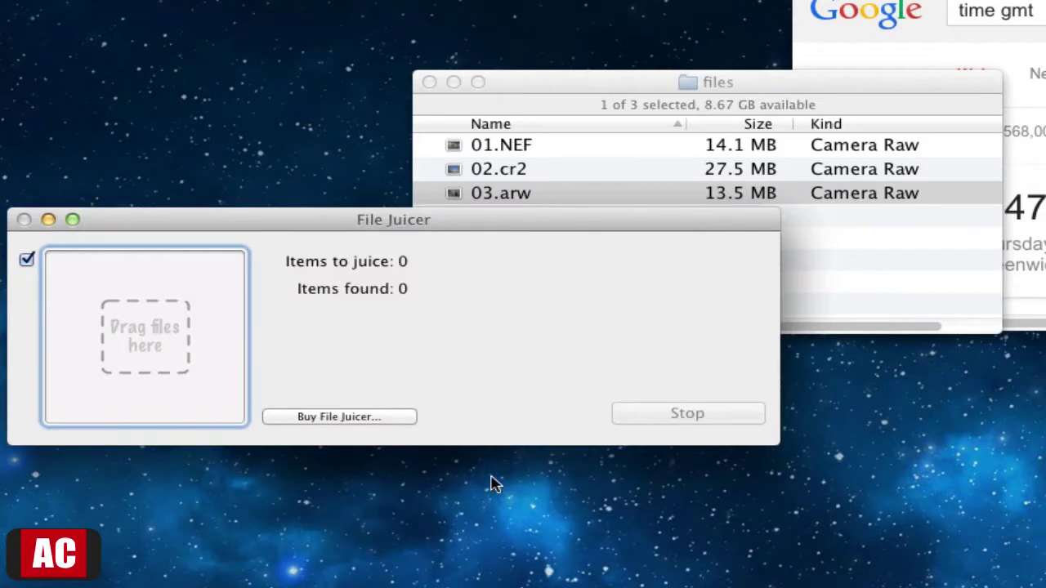
Select 01.NEF, 02.cr2 and 03.arw in the files folder and juice them all in File Juicer
{"action": "left_click", "coordinate": [553, 99]}
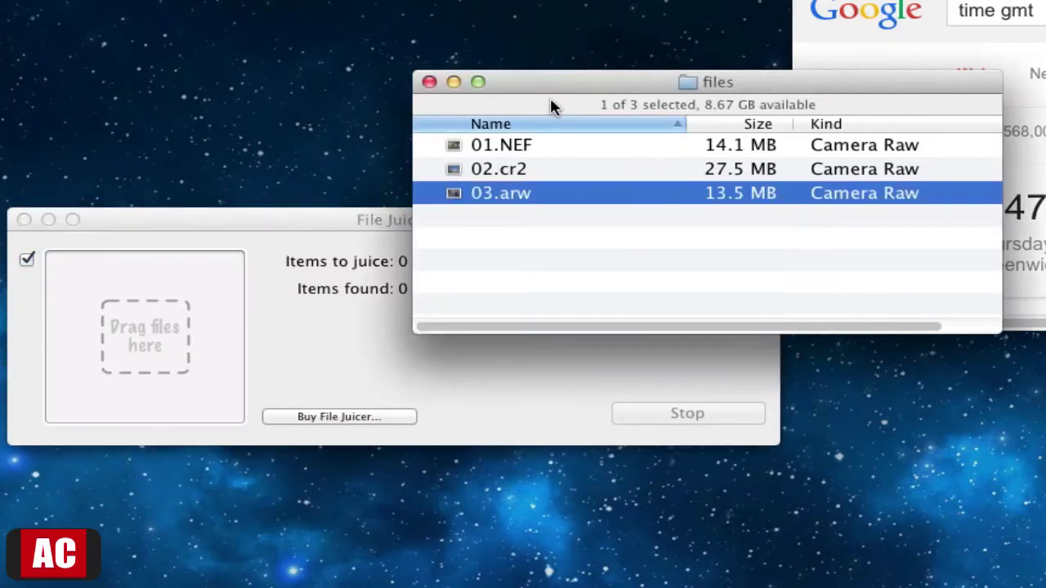
{"action": "left_click", "coordinate": [532, 145], "text": "shift"}
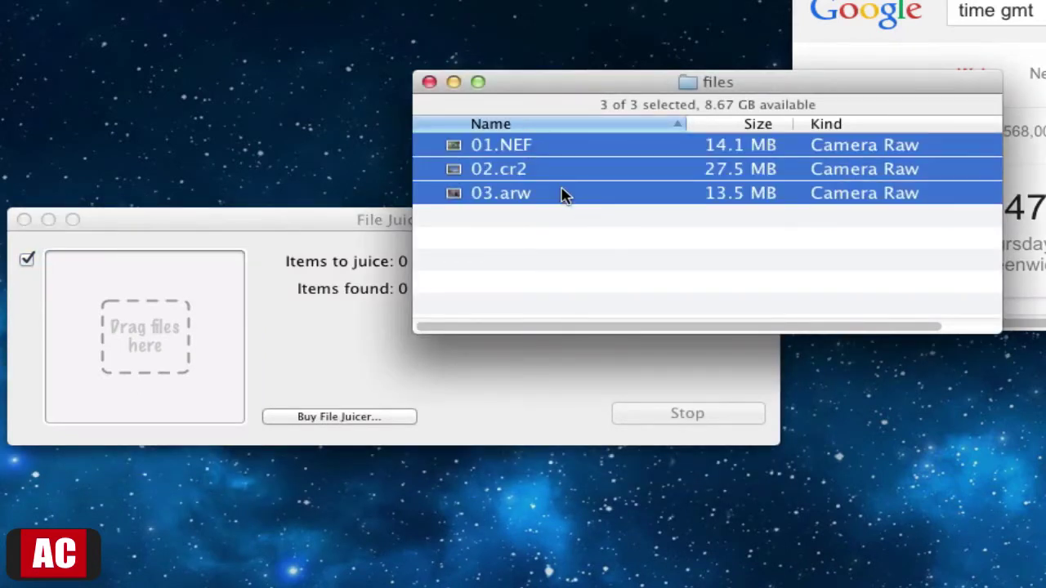
{"action": "left_click_drag", "start_coordinate": [572, 191], "coordinate": [164, 332]}
{"action": "left_click", "coordinate": [315, 228]}
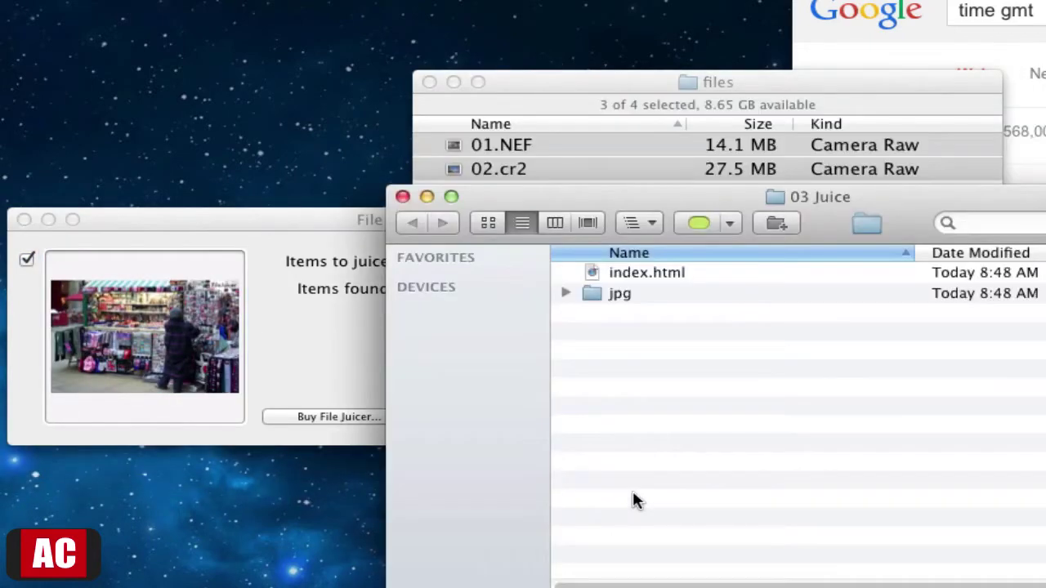
Close the separate 03 Juice window and show the full contents of 03 Juice and its jpg subfolder in the enlarged files window
{"action": "left_click", "coordinate": [402, 196]}
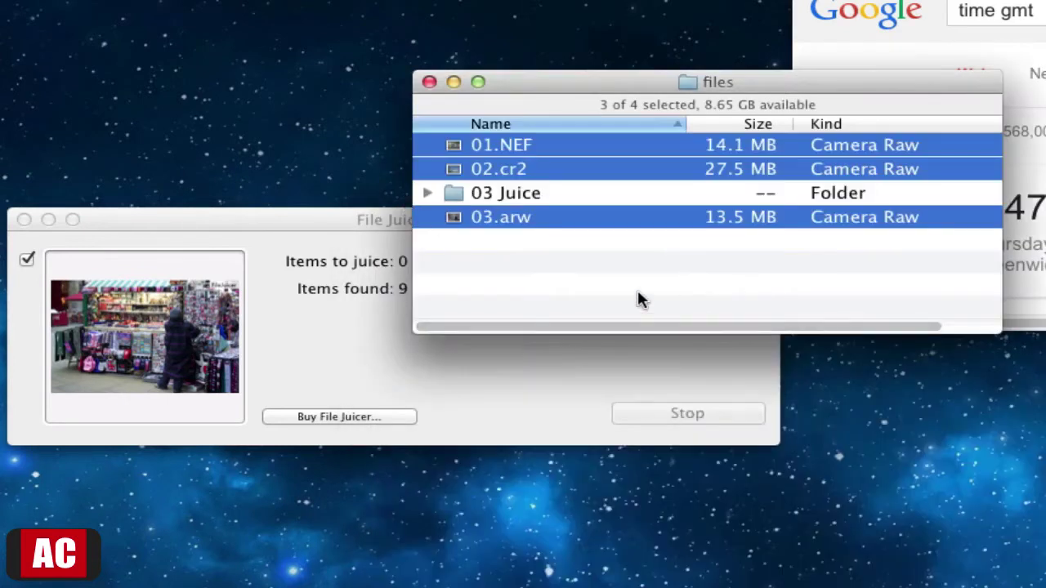
{"action": "left_click", "coordinate": [518, 264]}
{"action": "left_click", "coordinate": [426, 192]}
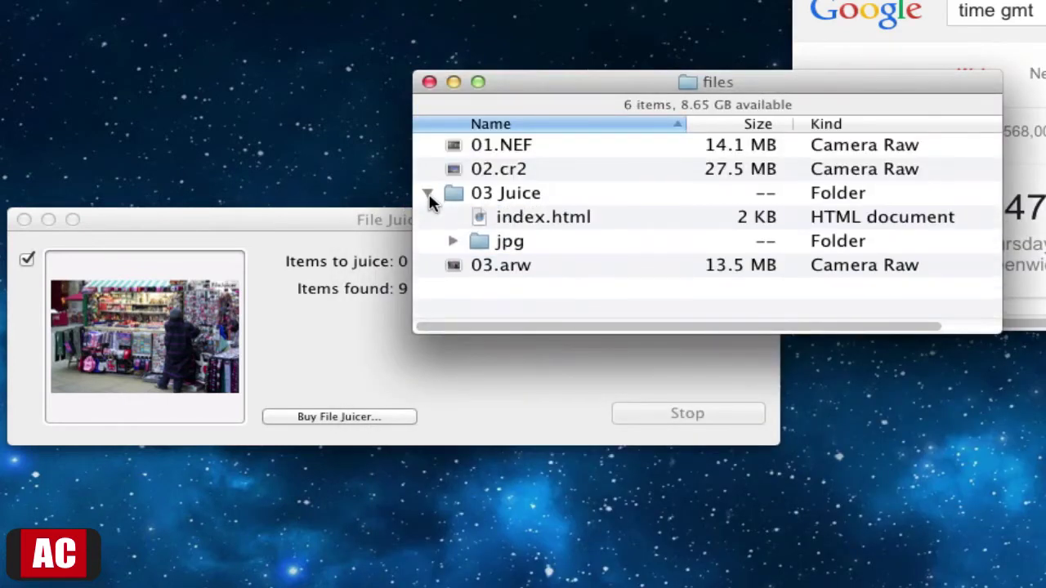
{"action": "left_click", "coordinate": [452, 241]}
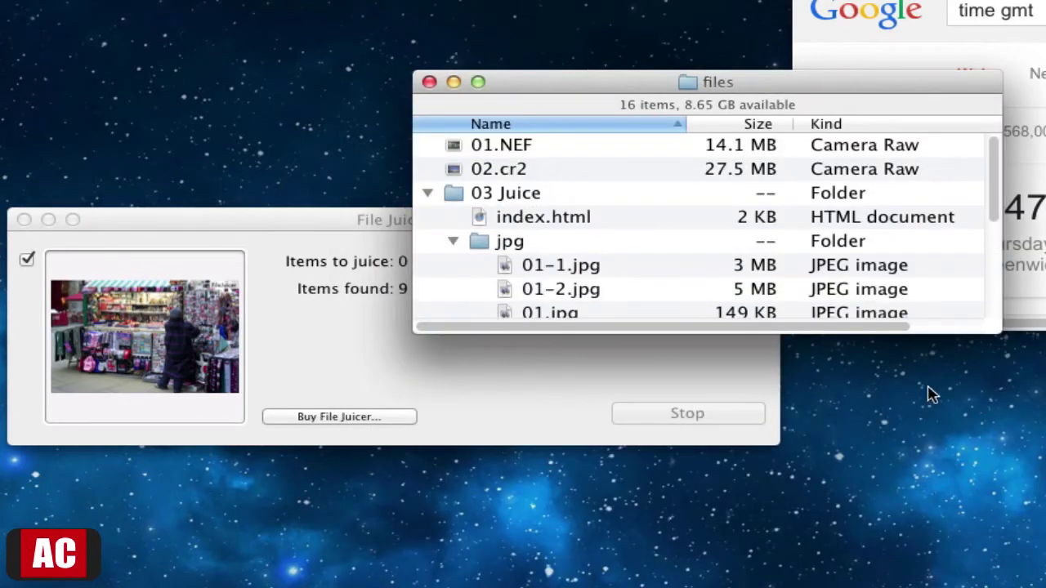
{"action": "left_click_drag", "start_coordinate": [996, 330], "coordinate": [1045, 567]}
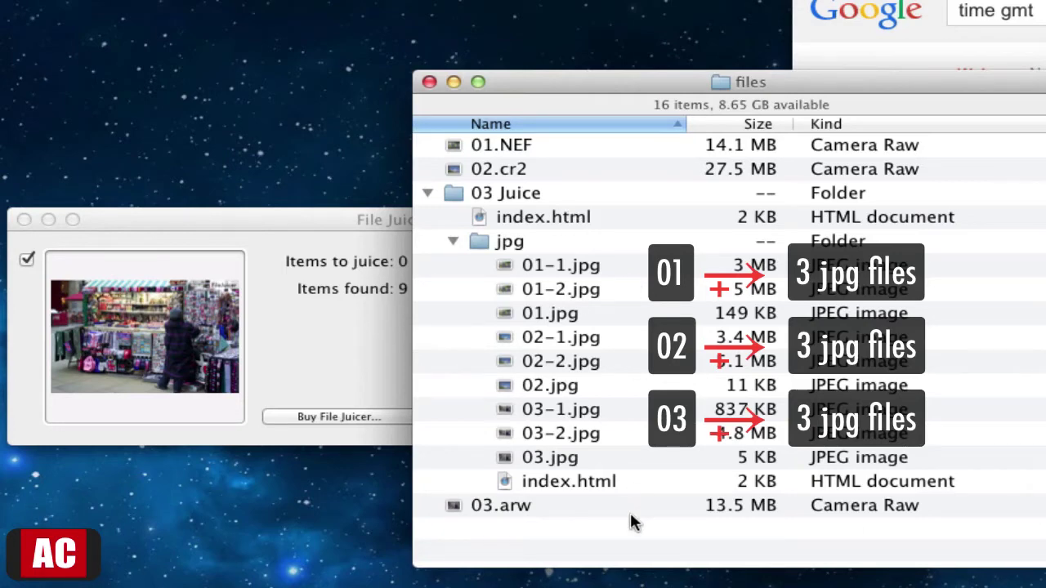
Preview the extracted JPEG images in the jpg folder from 01-1.jpg through 03.jpg and close the preview
{"action": "left_click", "coordinate": [593, 268]}
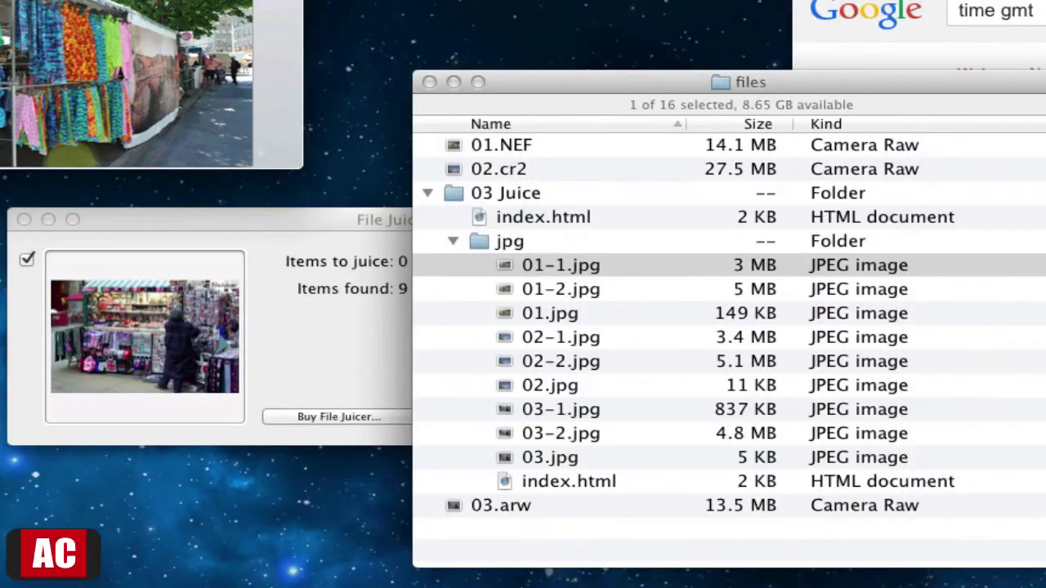
{"action": "key", "text": "space"}
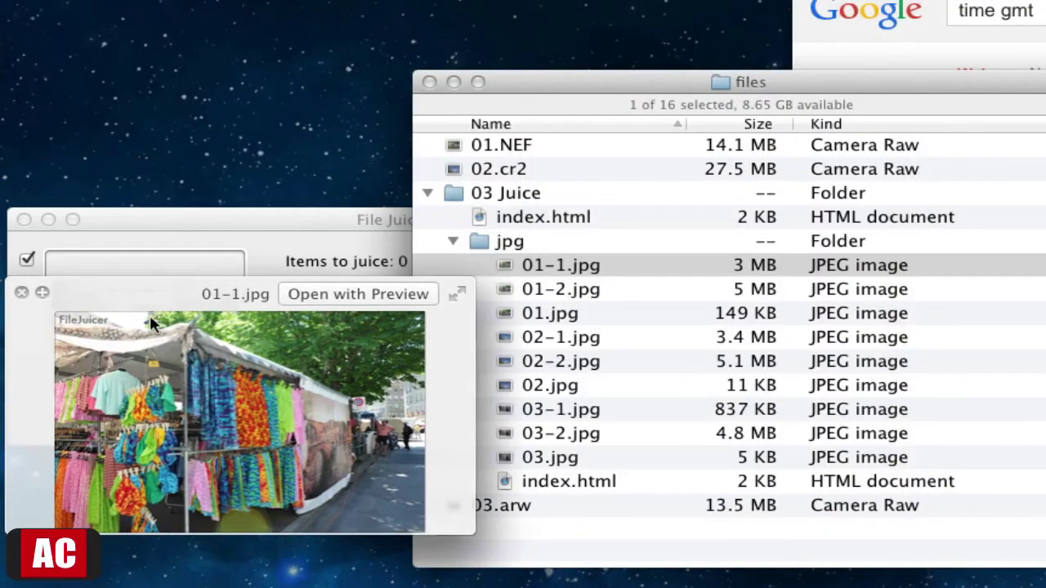
{"action": "left_click", "coordinate": [561, 289]}
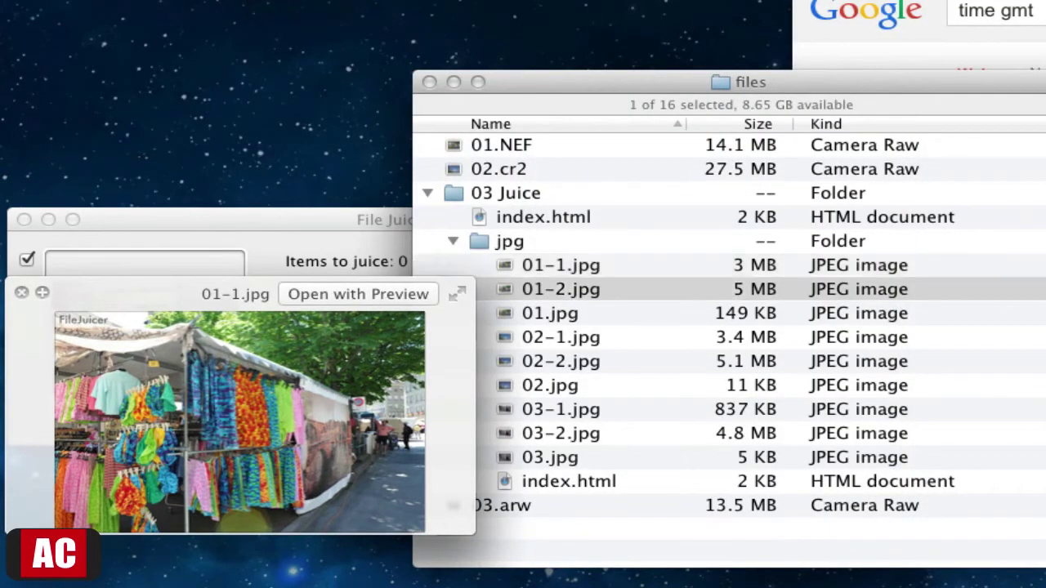
{"action": "left_click", "coordinate": [549, 313]}
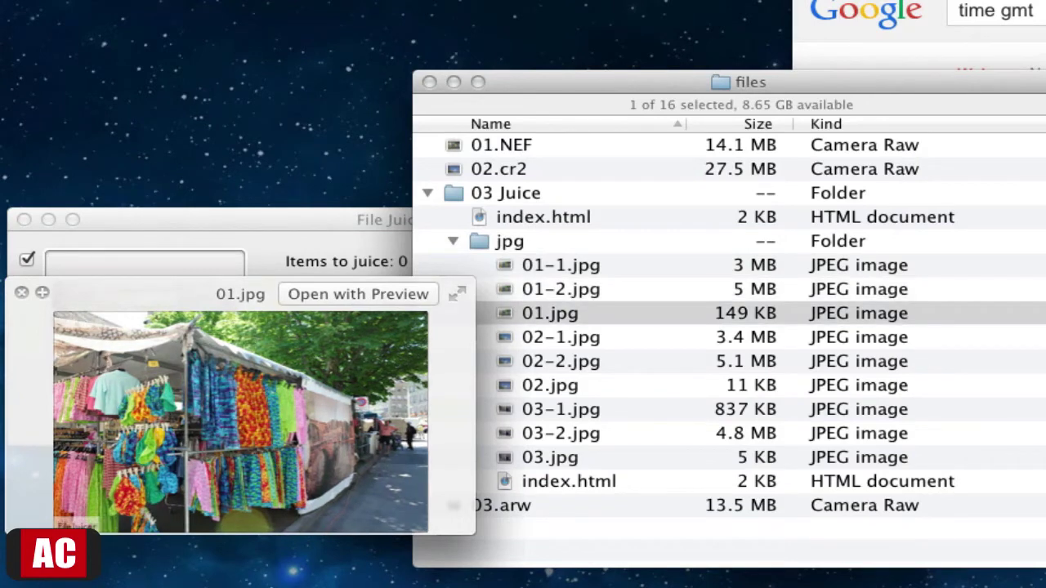
{"action": "key", "text": "Down"}
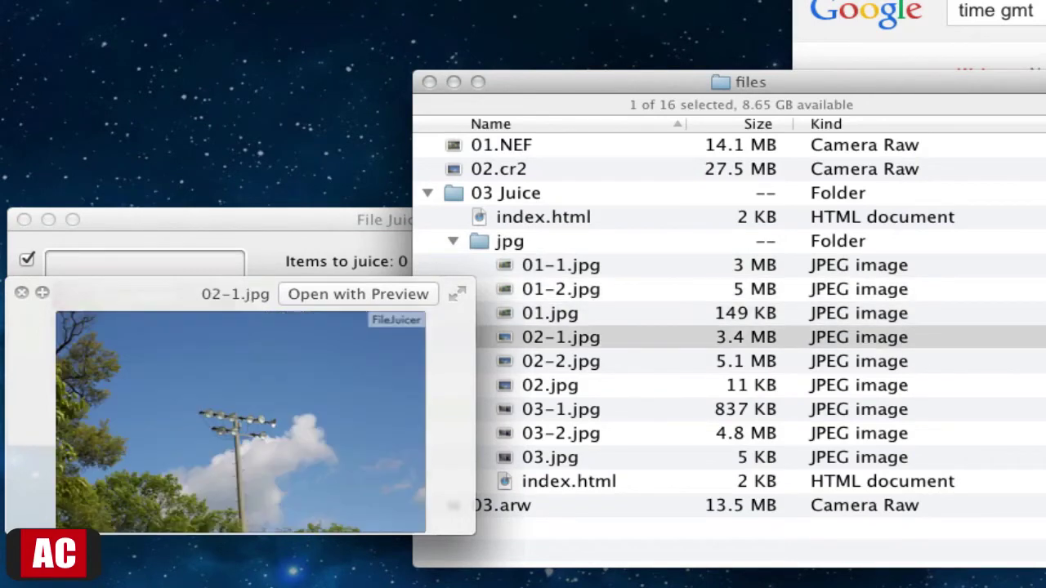
{"action": "key", "text": "Down"}
{"action": "key", "text": "Down"}
{"action": "key", "text": "Down"}
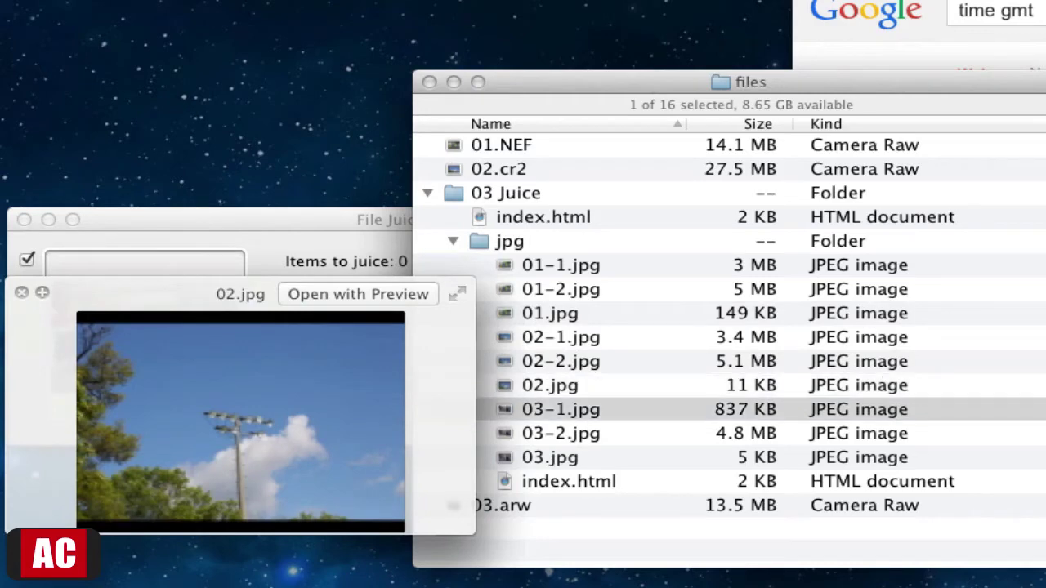
{"action": "key", "text": "Down"}
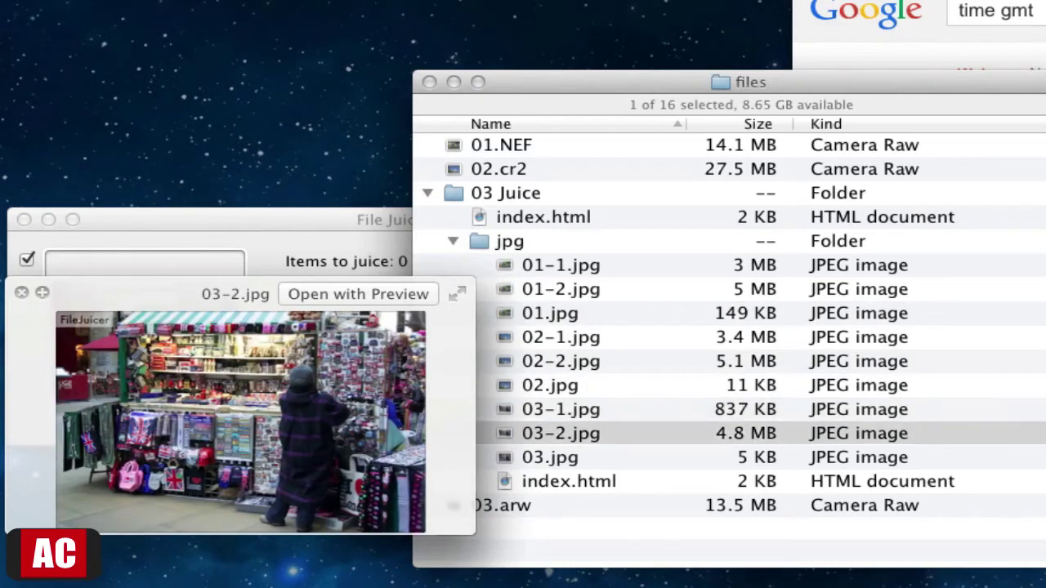
{"action": "key", "text": "Down"}
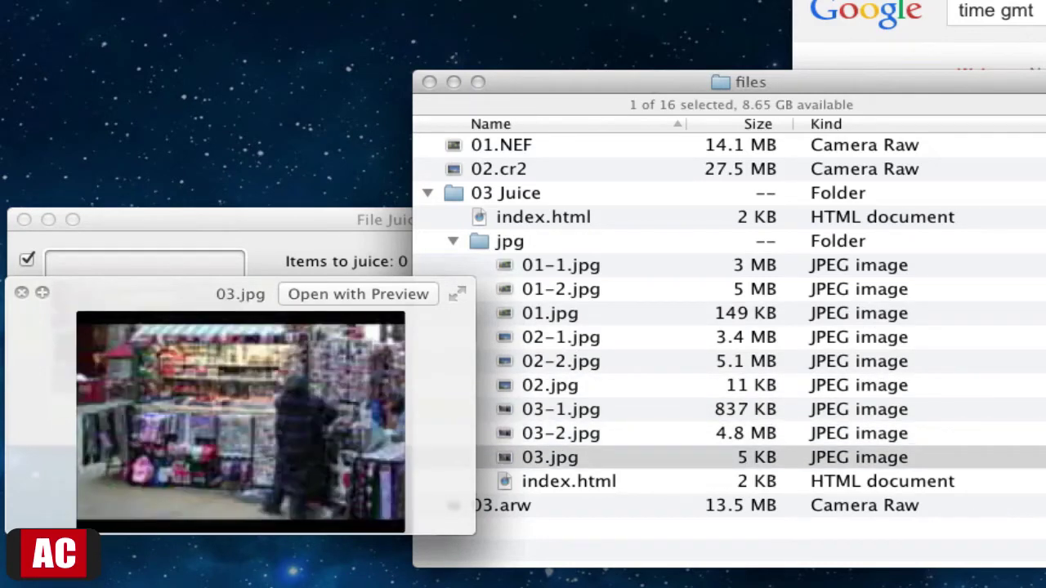
{"action": "key", "text": "space"}
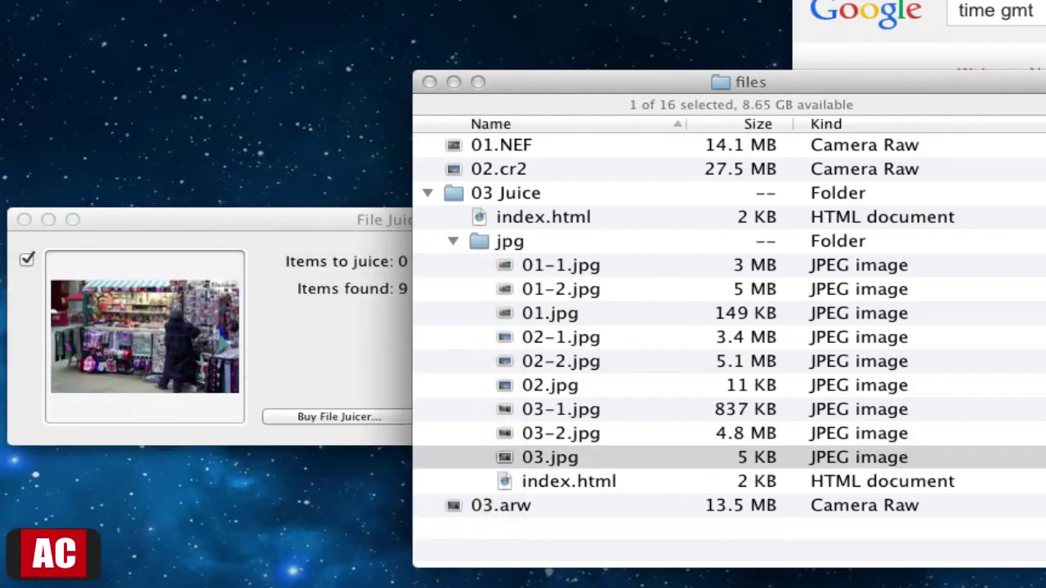
Collapse the 03 Juice folder and copy the three raw files 01.NEF, 02.cr2 and 03.arw
{"action": "left_click", "coordinate": [428, 193]}
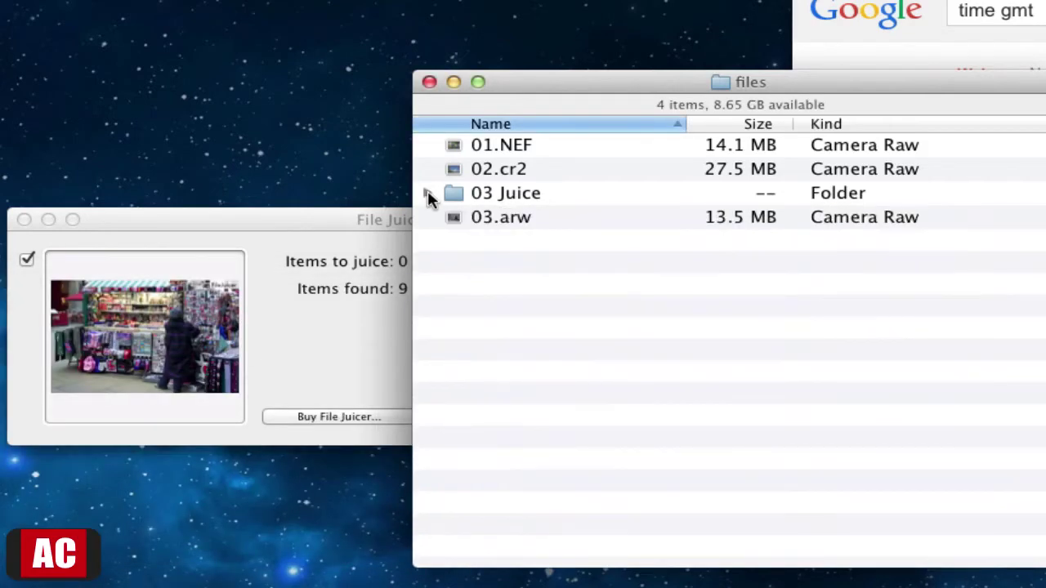
{"action": "left_click", "coordinate": [503, 219]}
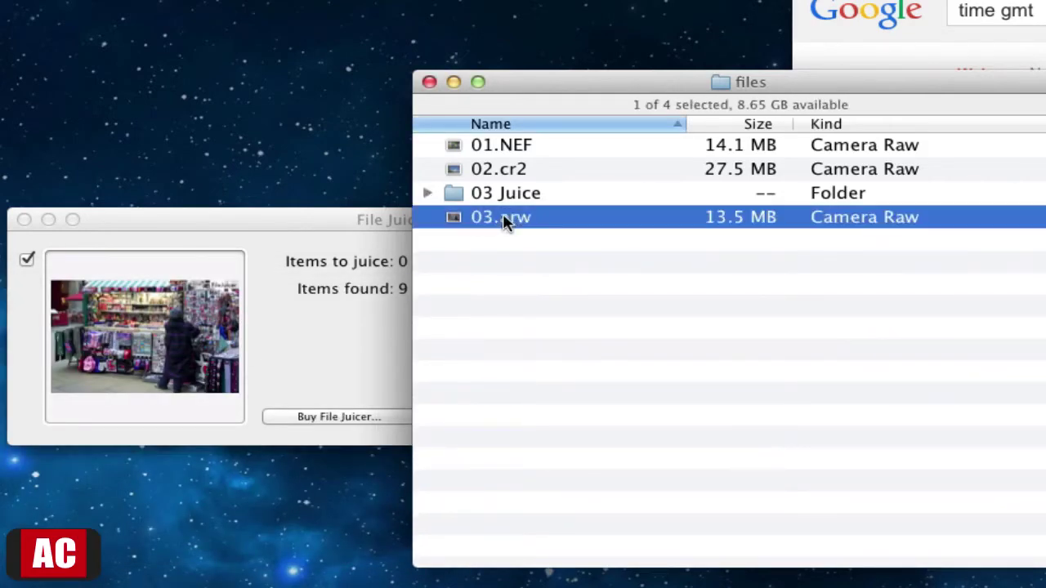
{"action": "left_click", "coordinate": [541, 169], "text": "super"}
{"action": "left_click", "coordinate": [553, 147], "text": "super"}
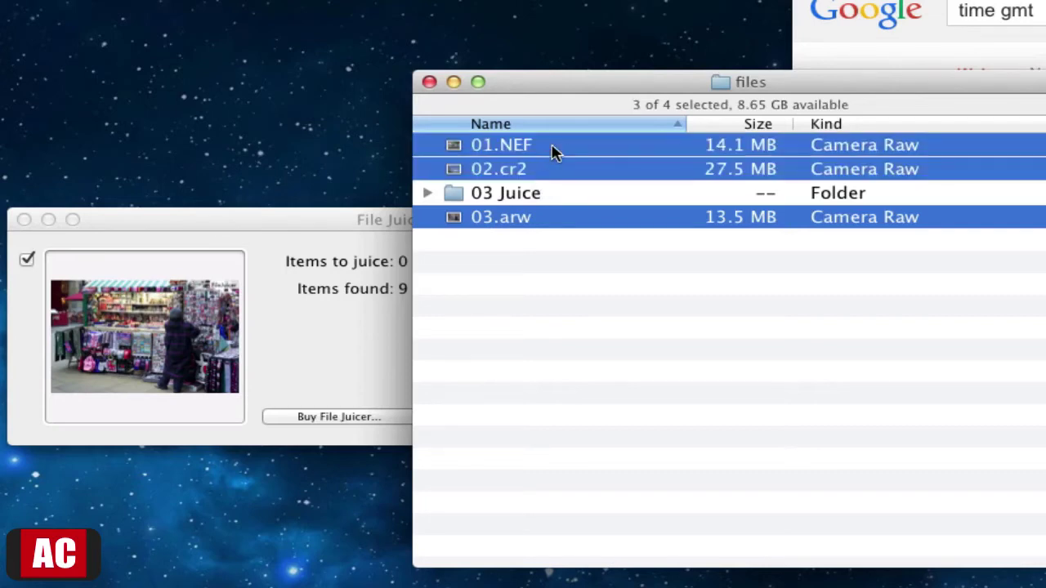
{"action": "right_click", "coordinate": [553, 152]}
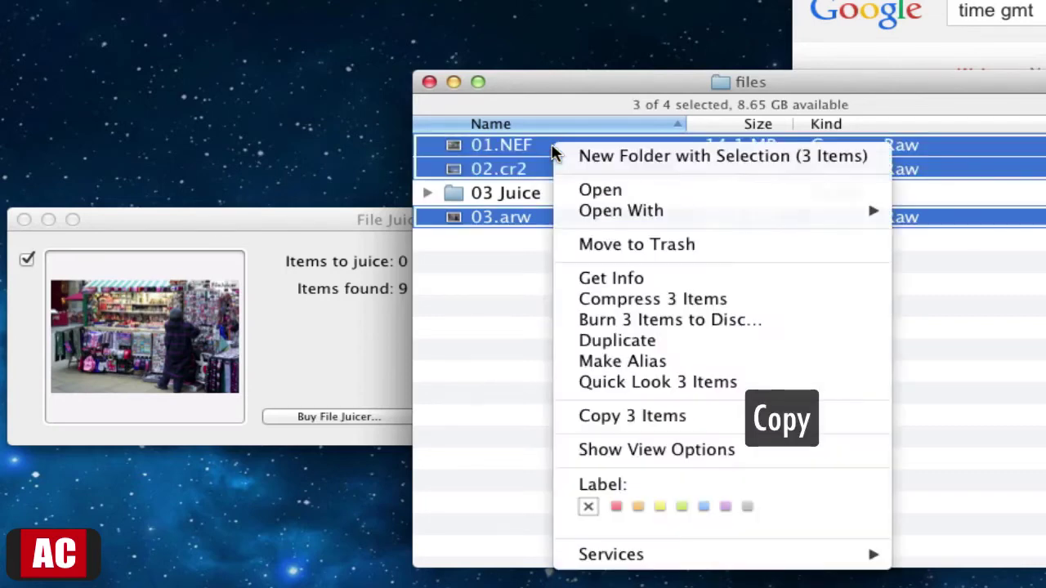
{"action": "left_click", "coordinate": [571, 418]}
Create a new folder named s in the files folder
{"action": "left_click", "coordinate": [523, 346]}
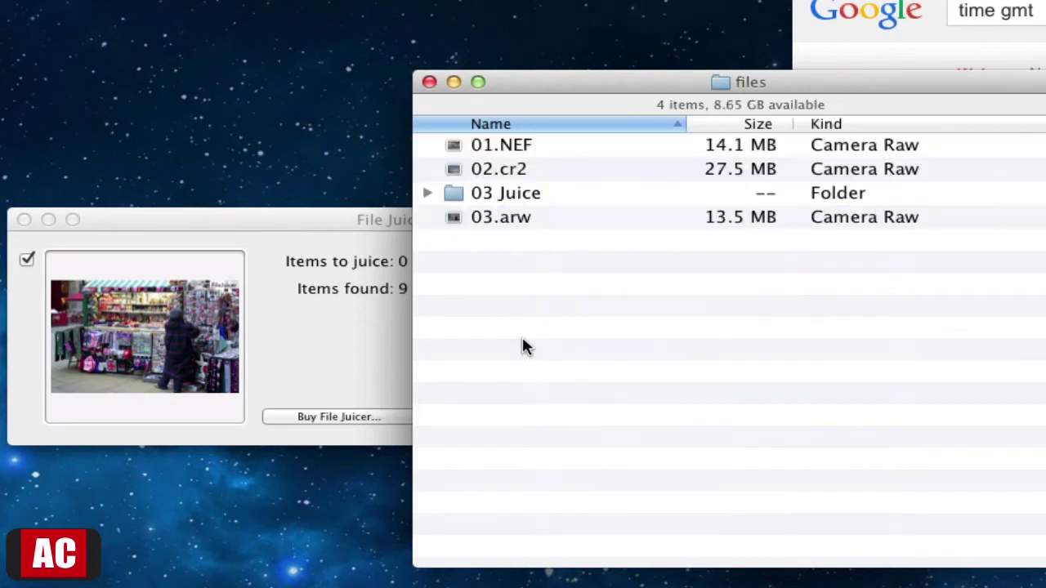
{"action": "right_click", "coordinate": [523, 299]}
{"action": "left_click", "coordinate": [528, 302]}
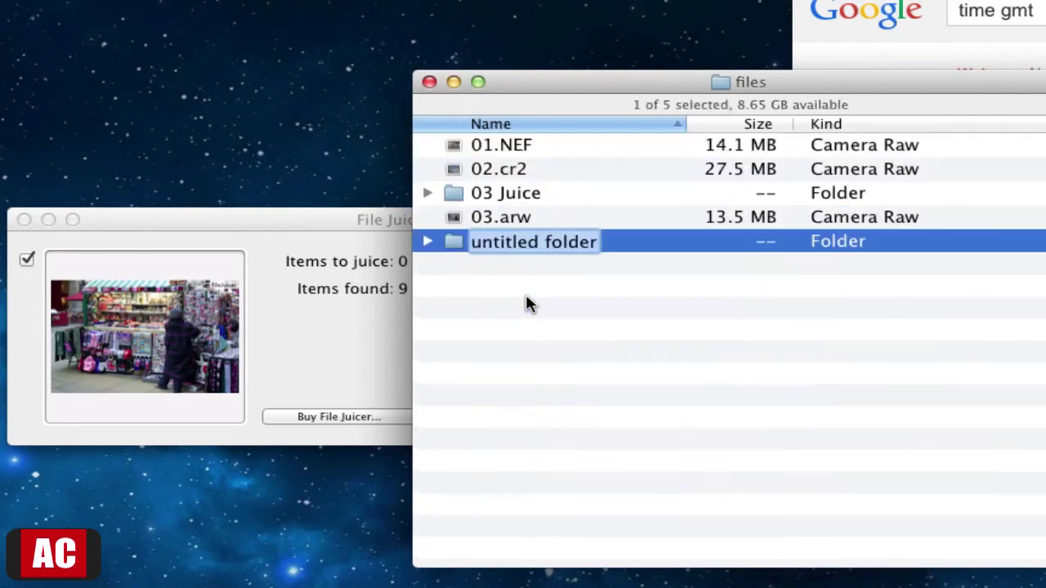
{"action": "type", "text": "d"}
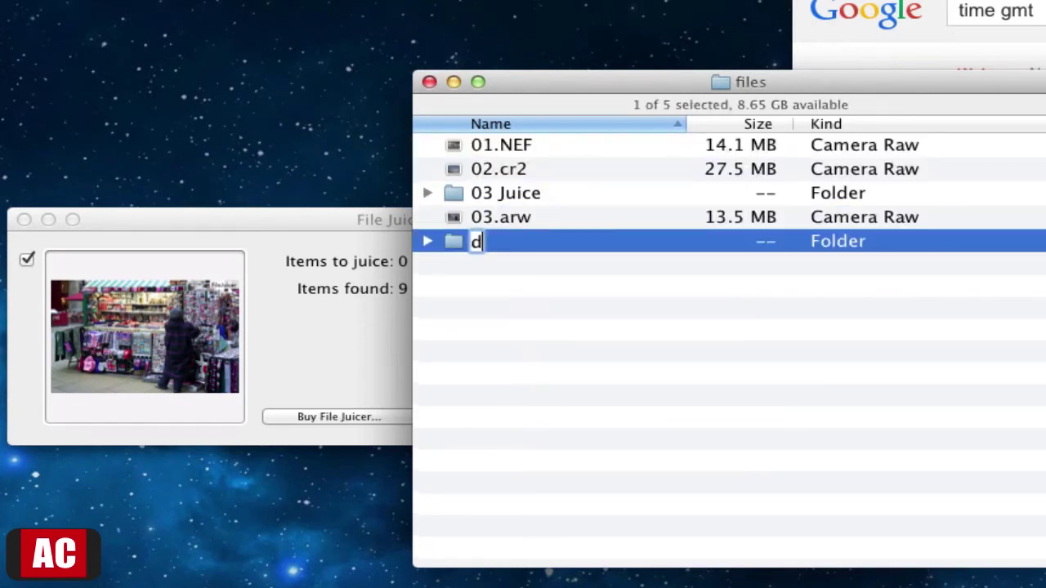
{"action": "key", "text": "BackSpace"}
{"action": "key", "text": "Return"}
{"action": "key", "text": "Return"}
{"action": "type", "text": "s"}
{"action": "key", "text": "Return"}
Paste the copied raw files into the s folder, check its contents, and collapse it again
{"action": "right_click", "coordinate": [499, 243]}
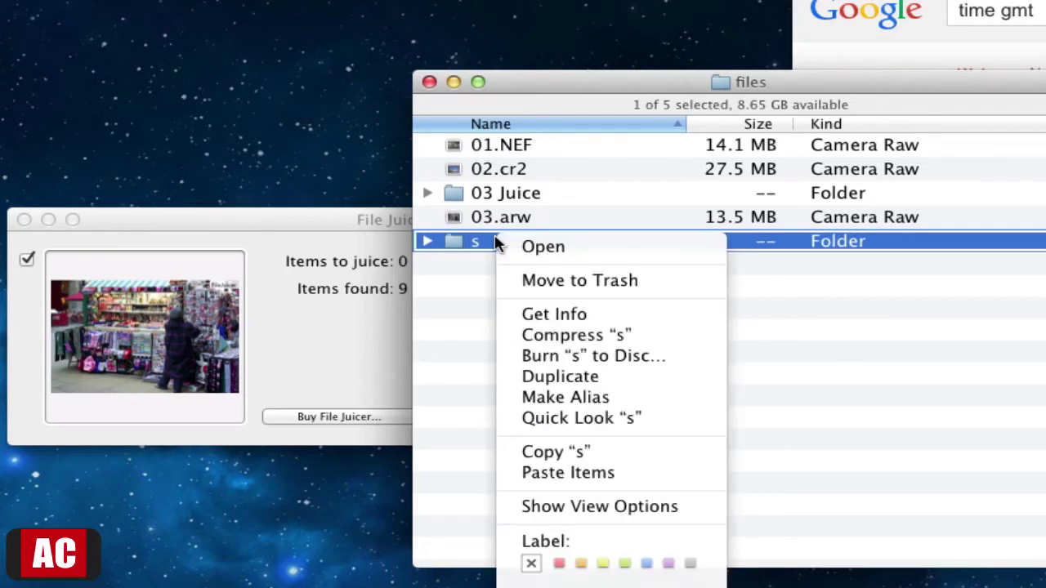
{"action": "left_click", "coordinate": [512, 472]}
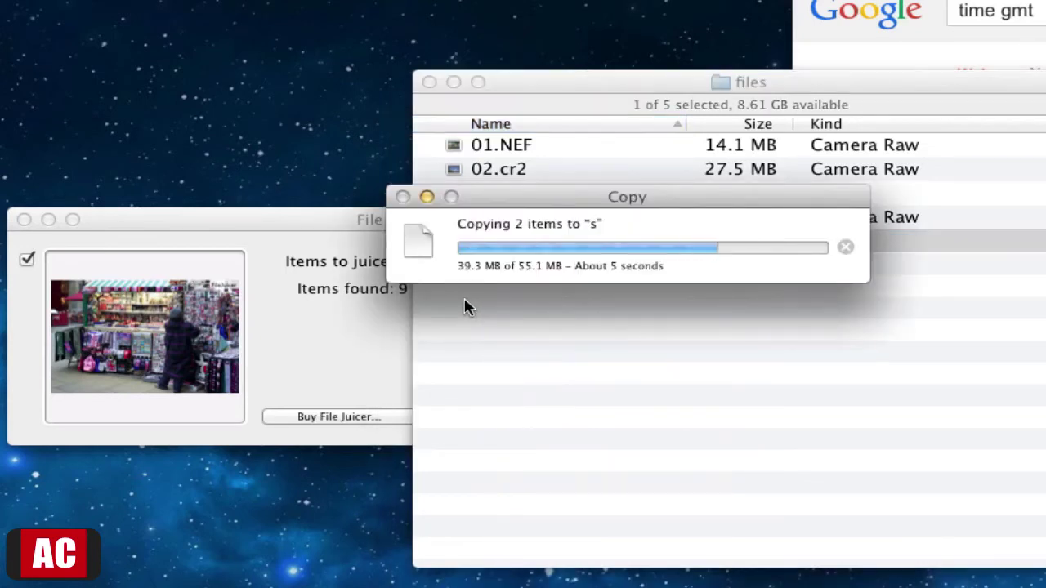
{"action": "left_click", "coordinate": [427, 241]}
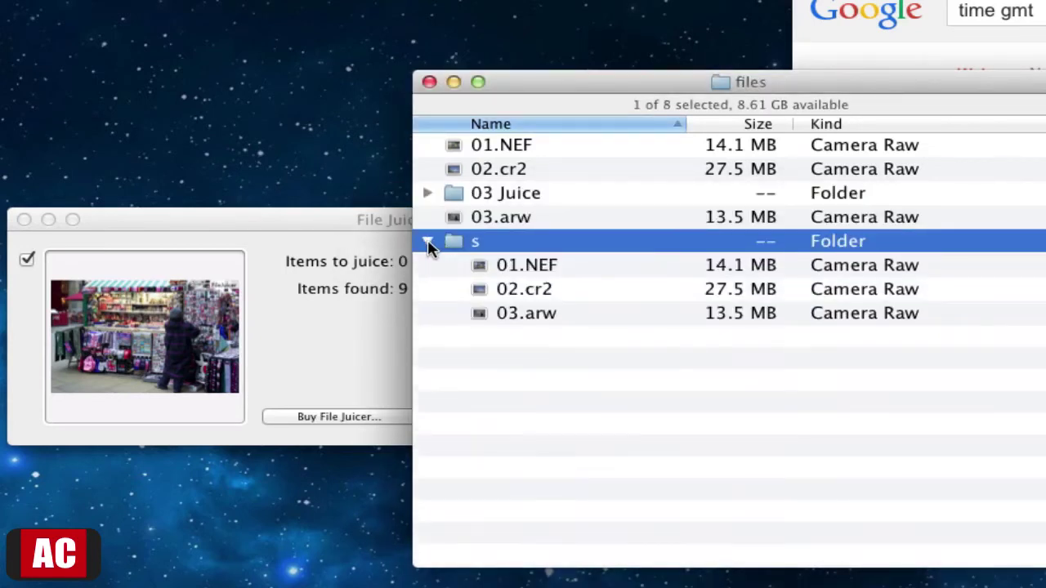
{"action": "left_click", "coordinate": [428, 241]}
Create another new folder named d in the files folder
{"action": "left_click", "coordinate": [487, 302]}
{"action": "right_click", "coordinate": [488, 304]}
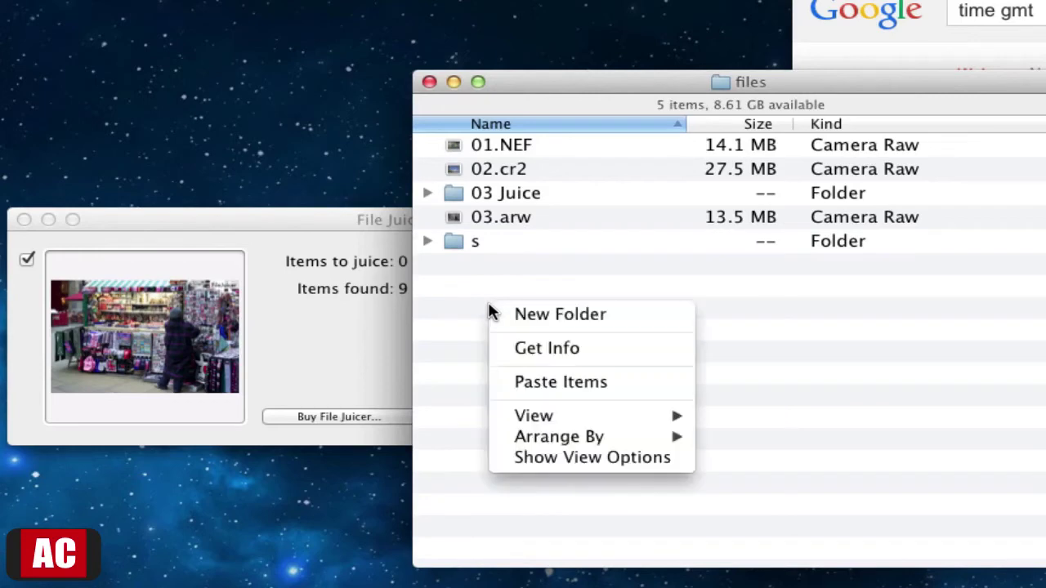
{"action": "left_click", "coordinate": [502, 315]}
{"action": "type", "text": "d"}
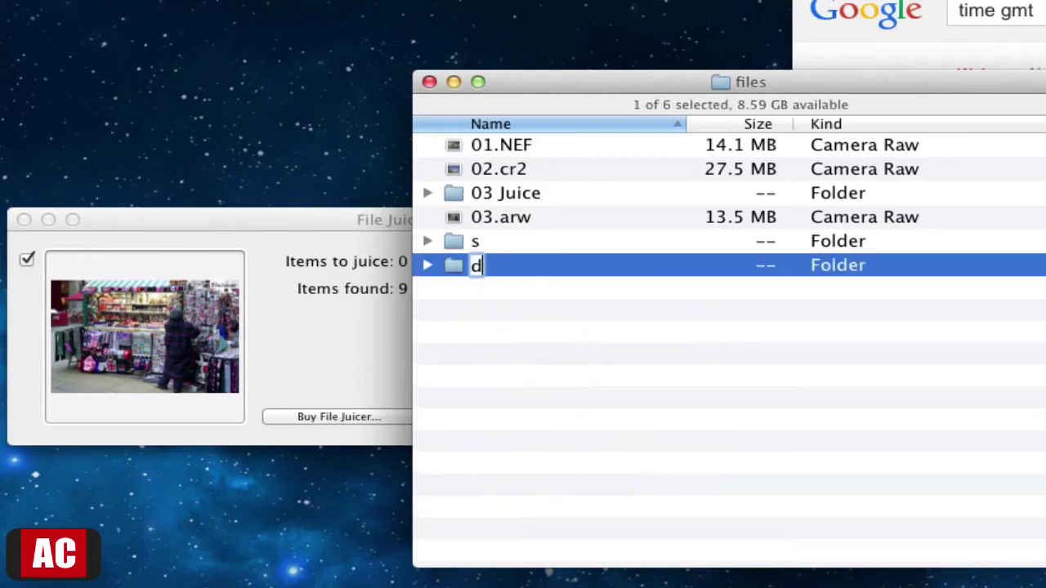
{"action": "key", "text": "Return"}
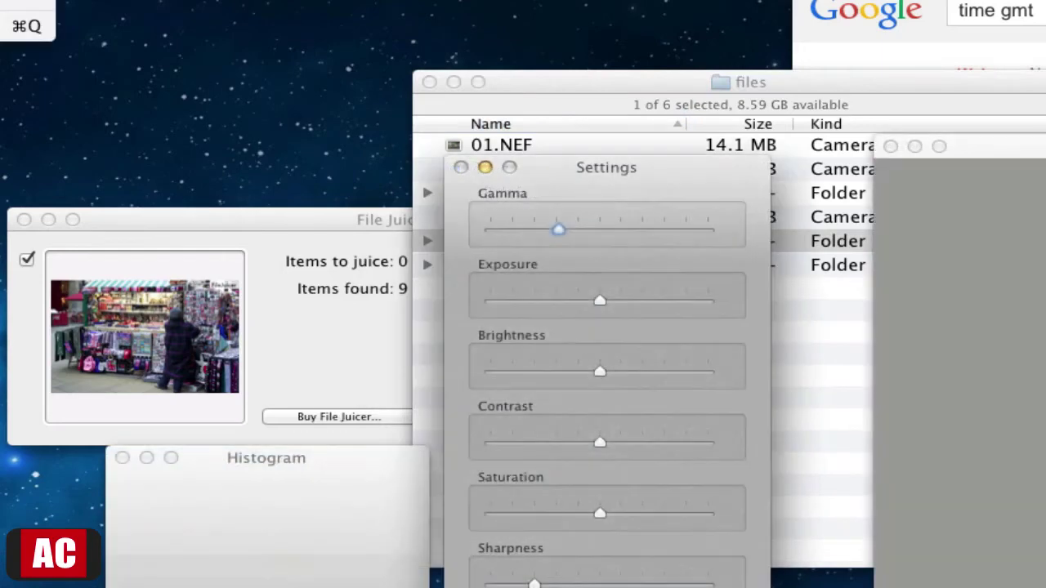
Switch to Rawker, view its version information, and close the About window
{"action": "left_click_drag", "start_coordinate": [994, 139], "coordinate": [737, 264]}
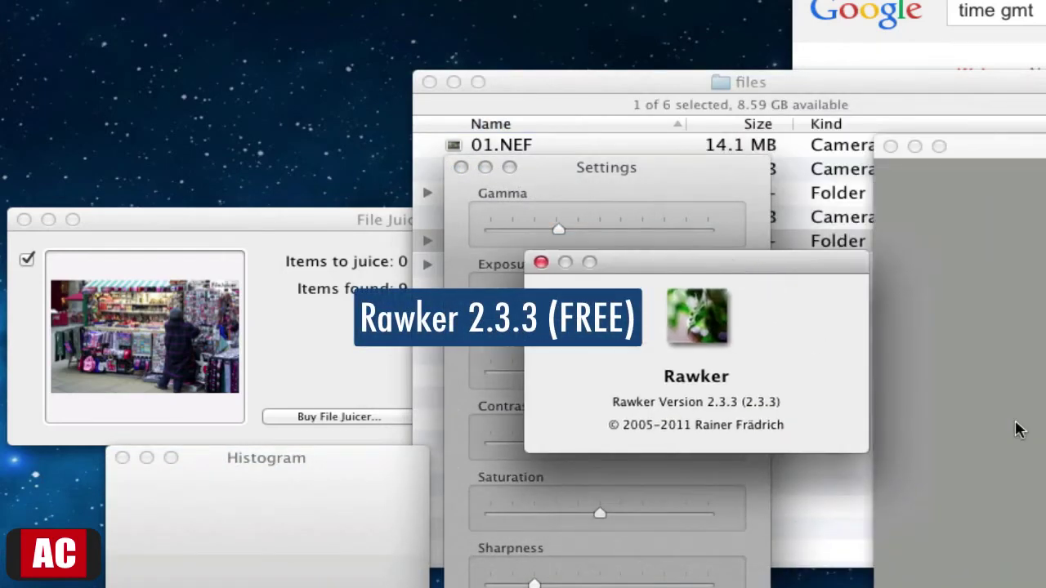
{"action": "left_click", "coordinate": [541, 262]}
{"action": "key", "text": "super+q"}
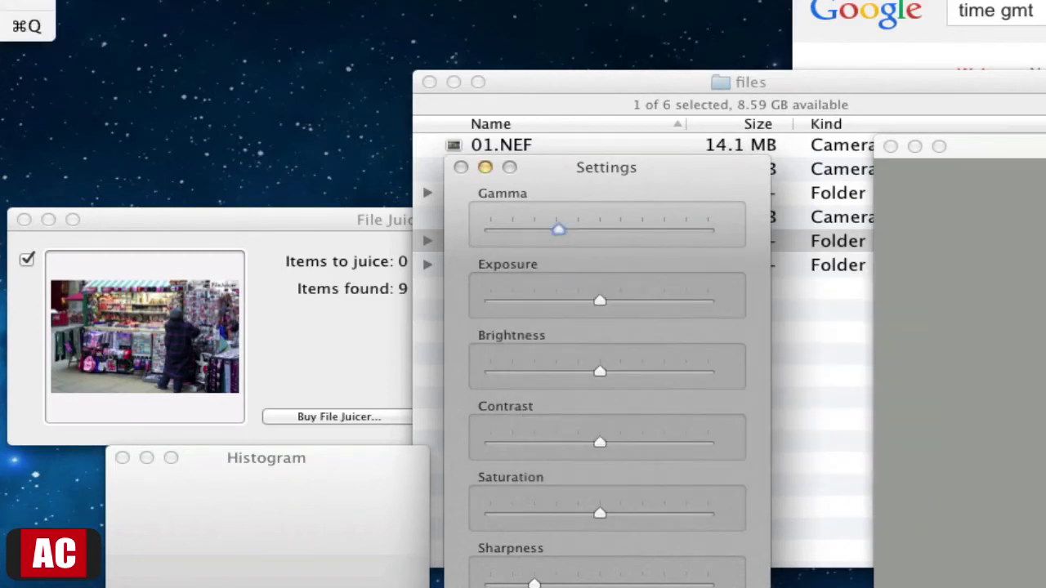
Review Rawker's conversion options and DCRaw parameters in the preferences, then close them without changes
{"action": "key", "text": "super+comma"}
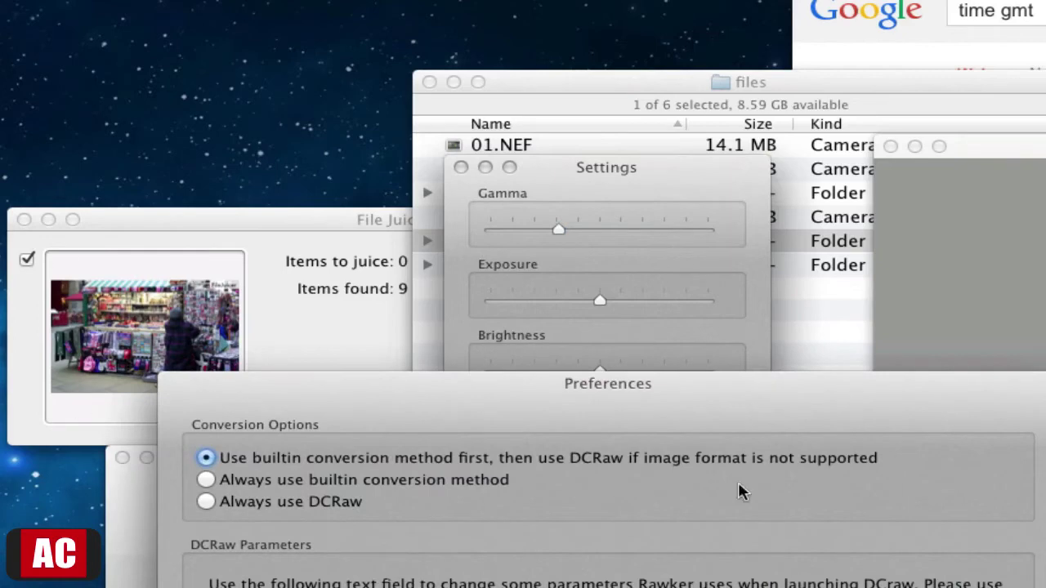
{"action": "left_click_drag", "start_coordinate": [959, 413], "coordinate": [1043, 227]}
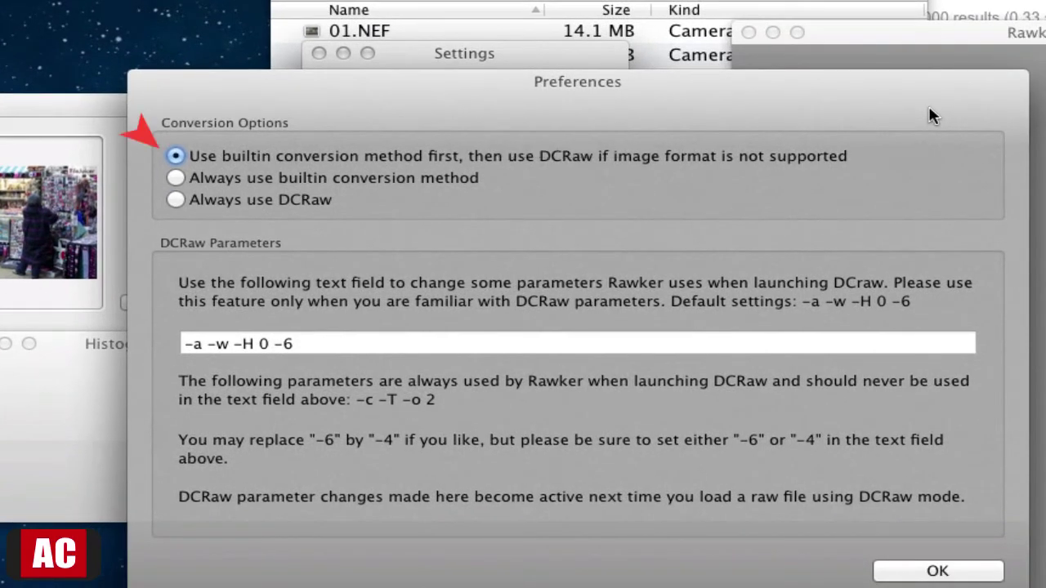
{"action": "left_click", "coordinate": [951, 573]}
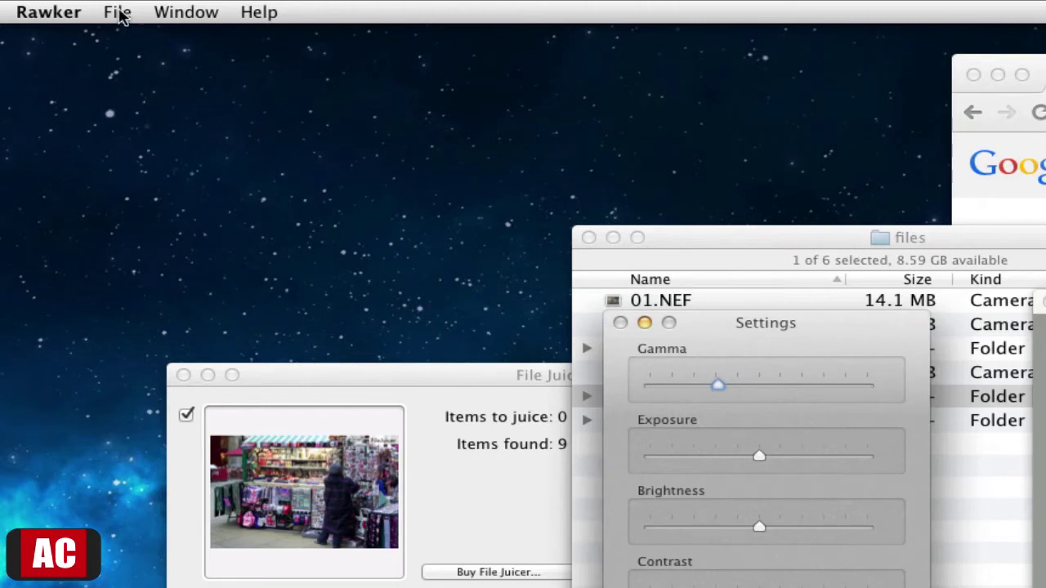
Set the s folder as the batch source folder
{"action": "left_click", "coordinate": [119, 13]}
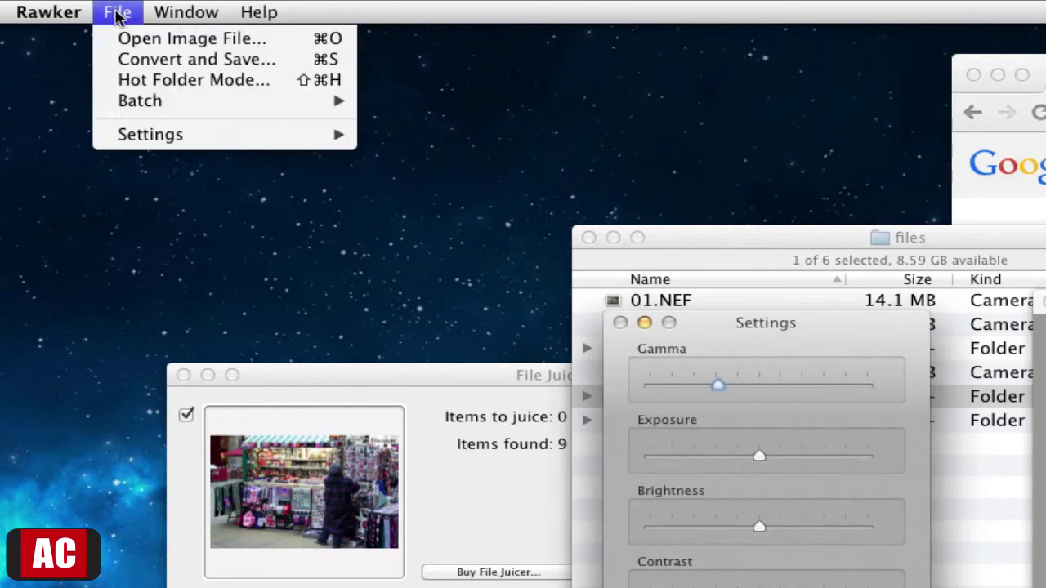
{"action": "mouse_move", "coordinate": [121, 110]}
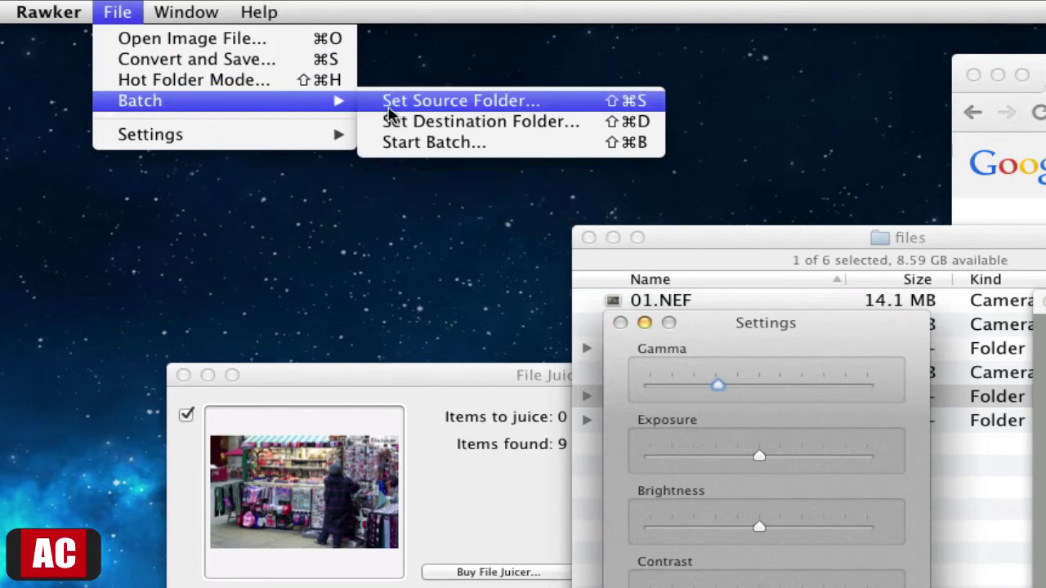
{"action": "left_click", "coordinate": [390, 113]}
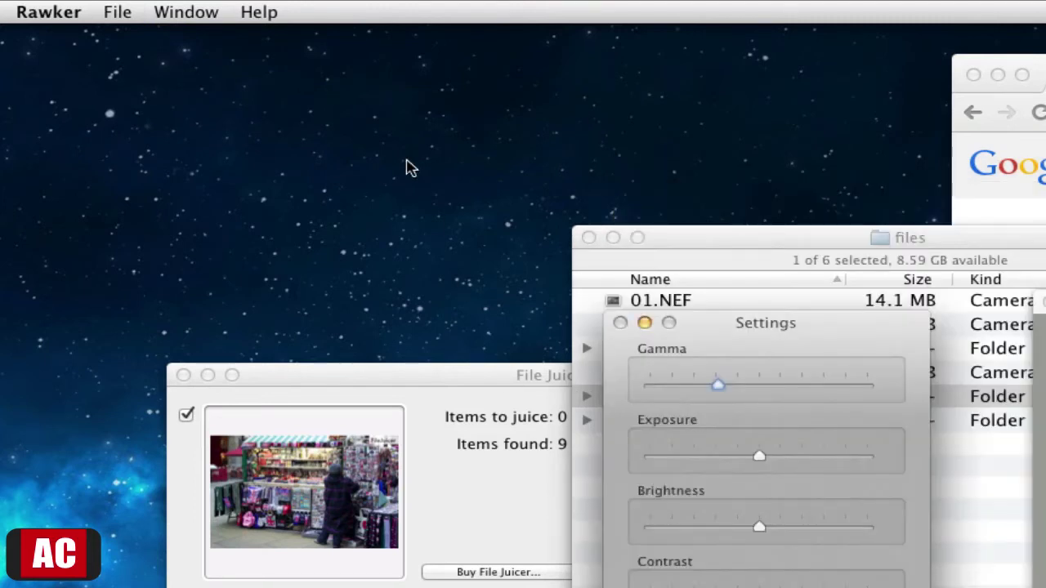
Set the d folder as the batch destination with JPEG format, a JPEG quality just below 9 and Adobe (1998) RGB
{"action": "left_click", "coordinate": [128, 12]}
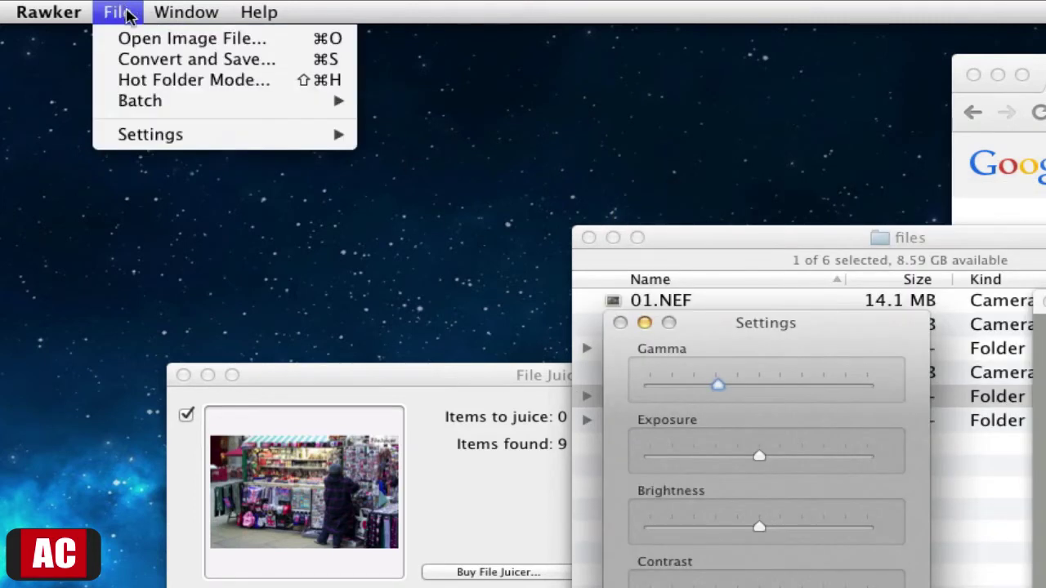
{"action": "mouse_move", "coordinate": [131, 101]}
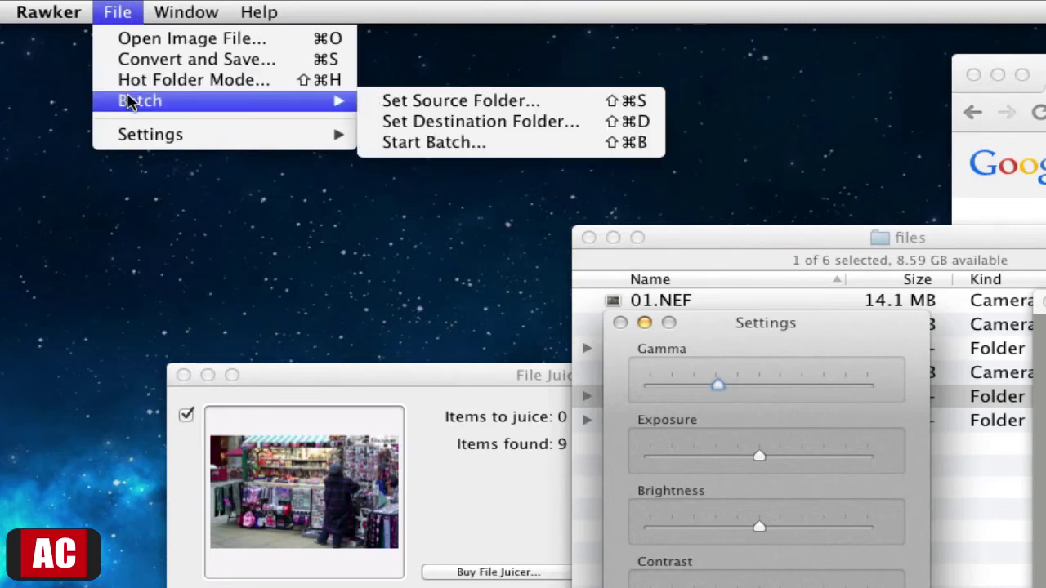
{"action": "left_click", "coordinate": [372, 124]}
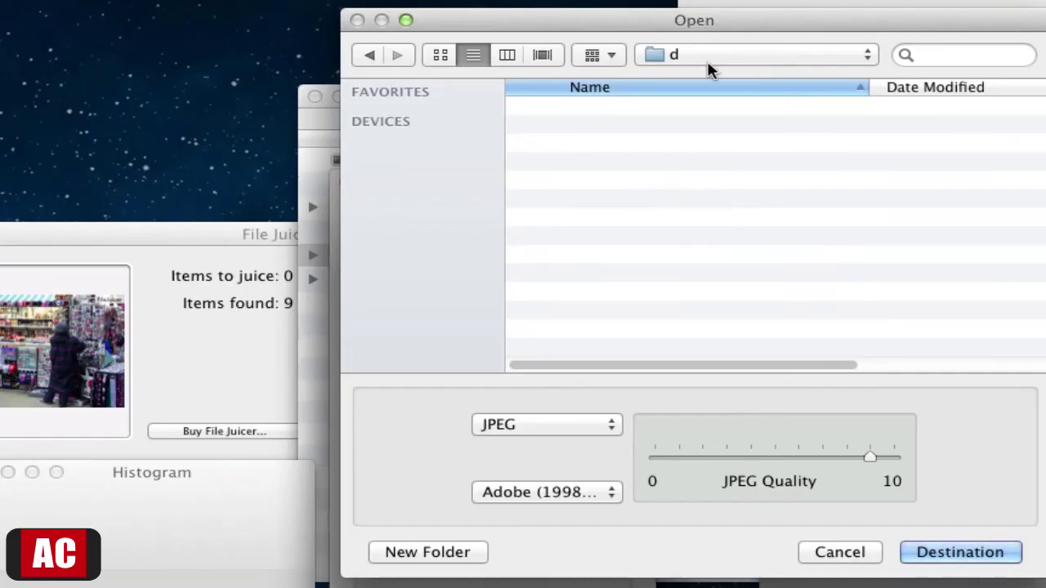
{"action": "left_click", "coordinate": [611, 430]}
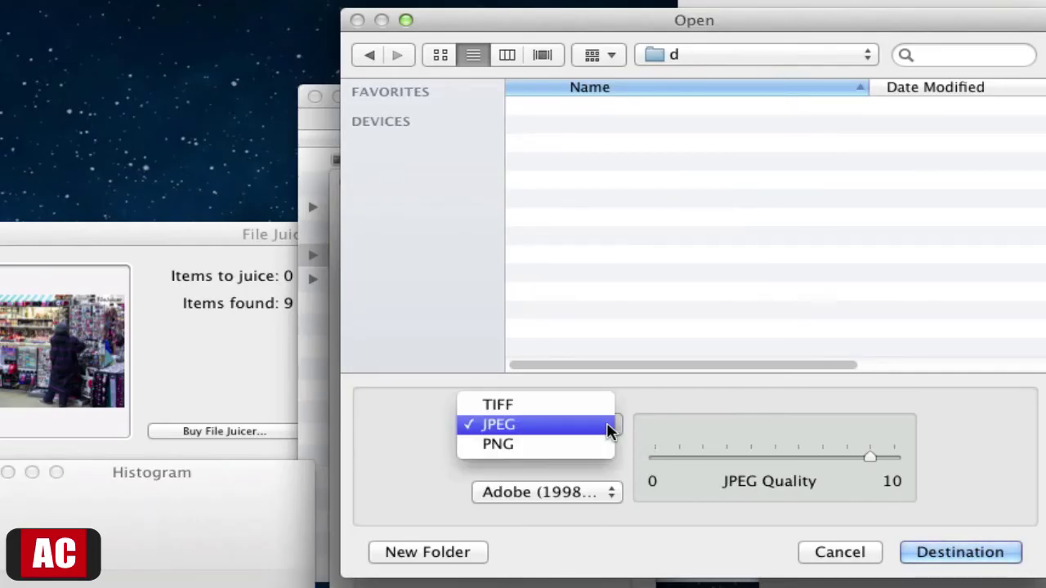
{"action": "left_click", "coordinate": [572, 425]}
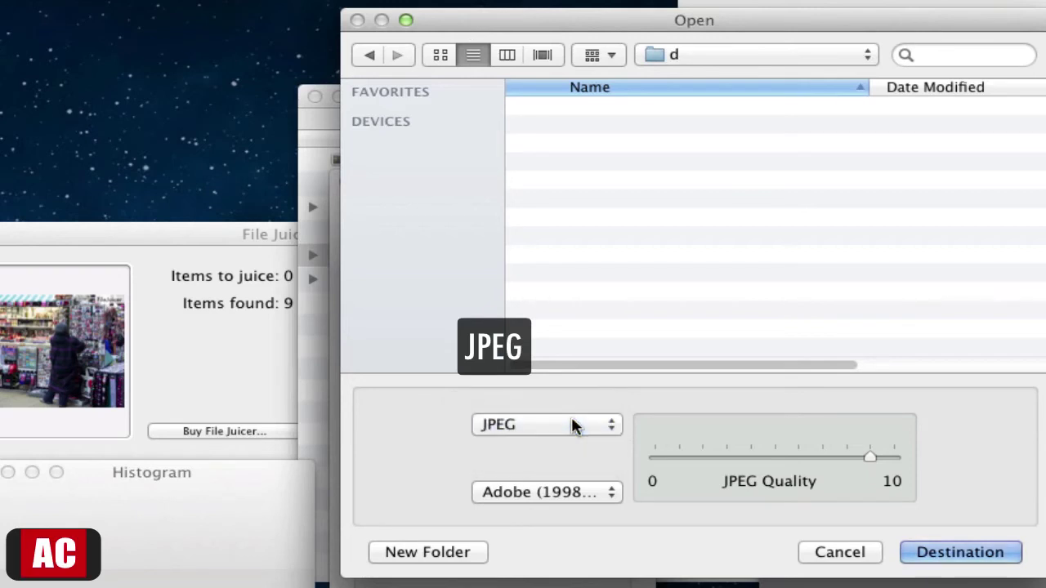
{"action": "mouse_move", "coordinate": [870, 459]}
{"action": "left_mouse_down"}
{"action": "mouse_move", "coordinate": [807, 462]}
{"action": "mouse_move", "coordinate": [865, 462]}
{"action": "left_mouse_up"}
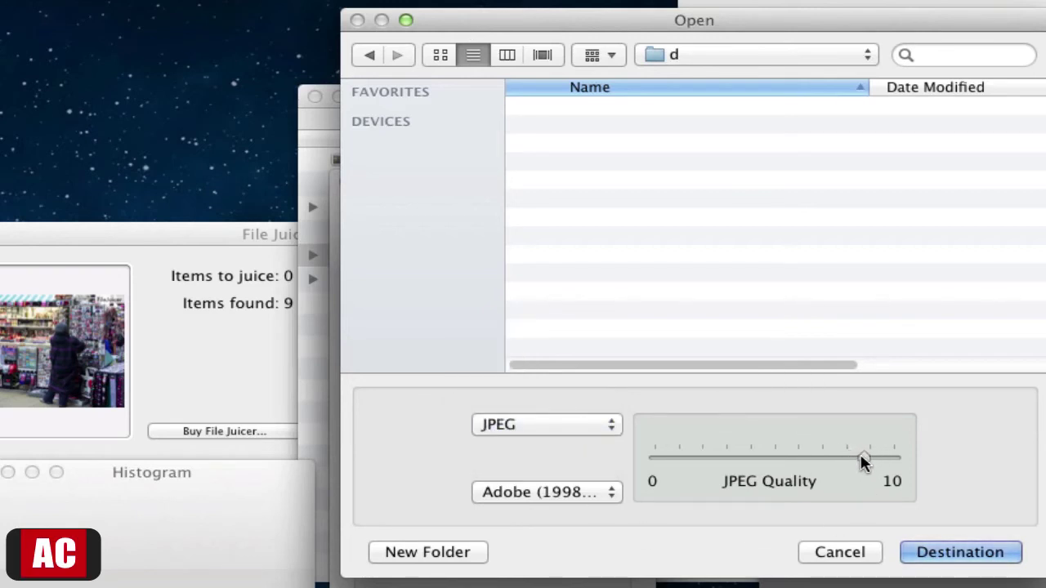
{"action": "left_click", "coordinate": [585, 494]}
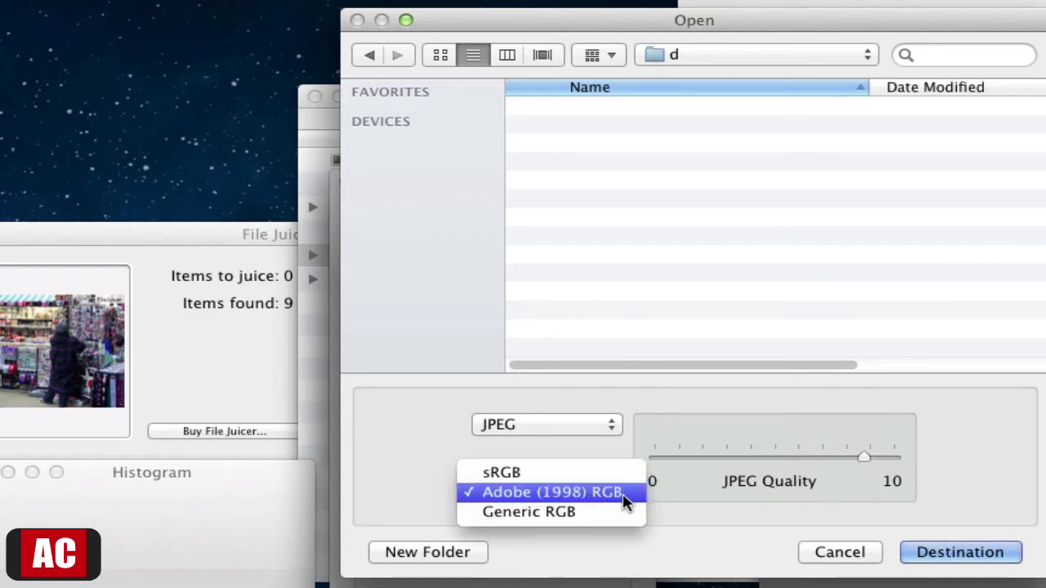
{"action": "left_click", "coordinate": [623, 495]}
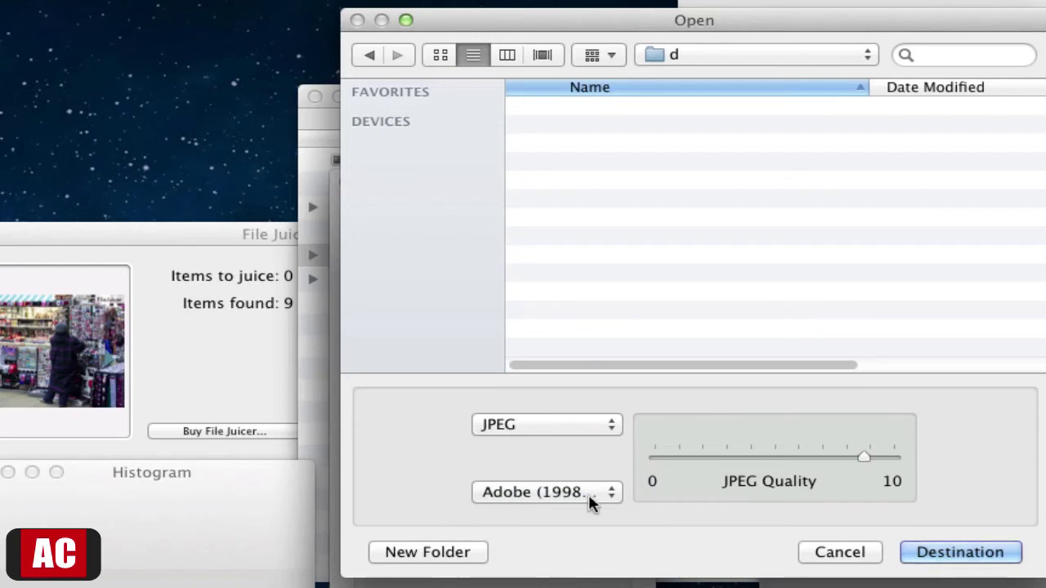
{"action": "left_click", "coordinate": [959, 553]}
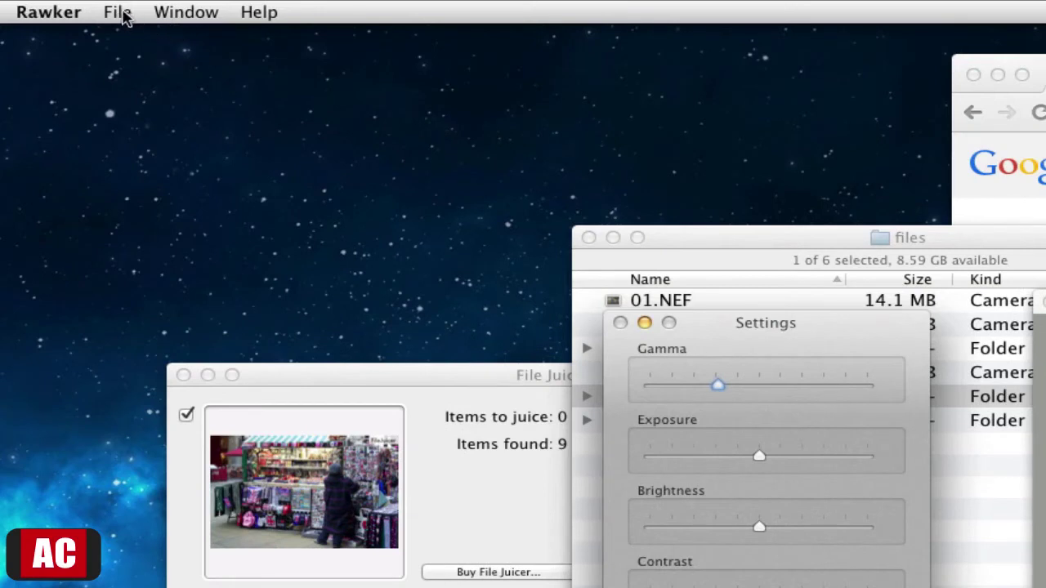
Start the batch conversion from folder s to folder d and approve the chosen folders
{"action": "left_click", "coordinate": [0, 0]}
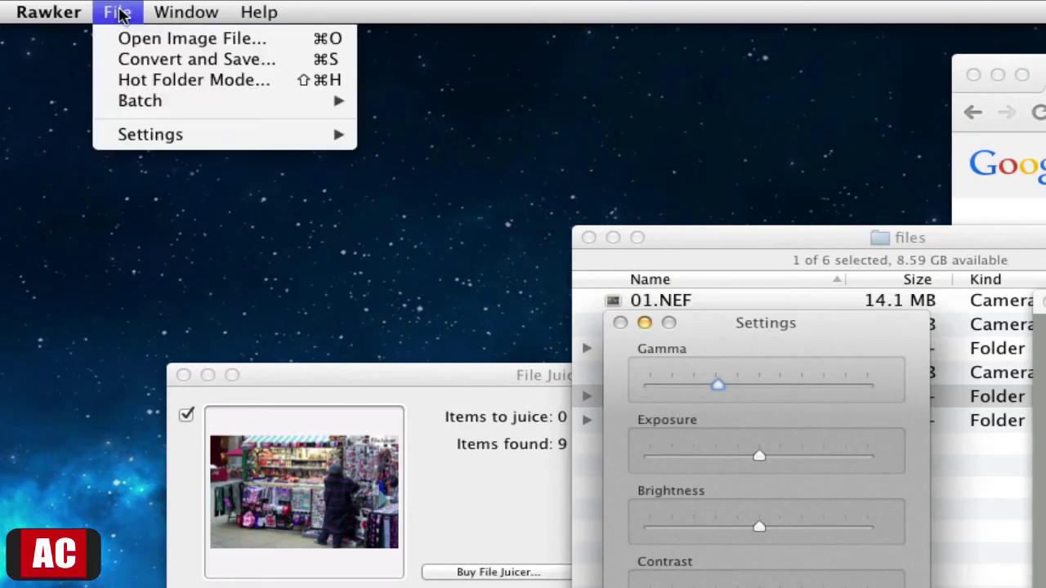
{"action": "mouse_move", "coordinate": [120, 100]}
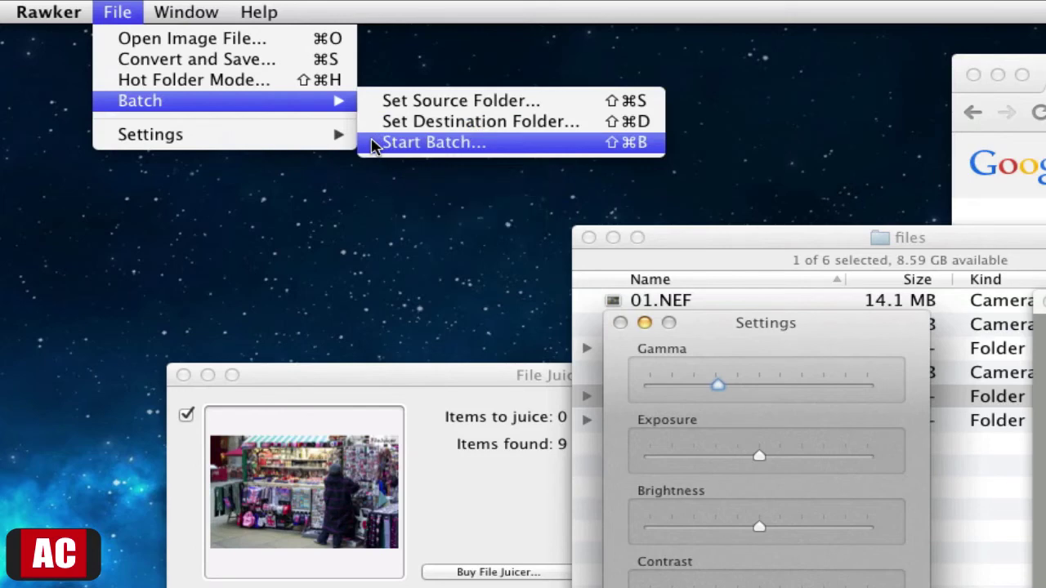
{"action": "left_click", "coordinate": [433, 142]}
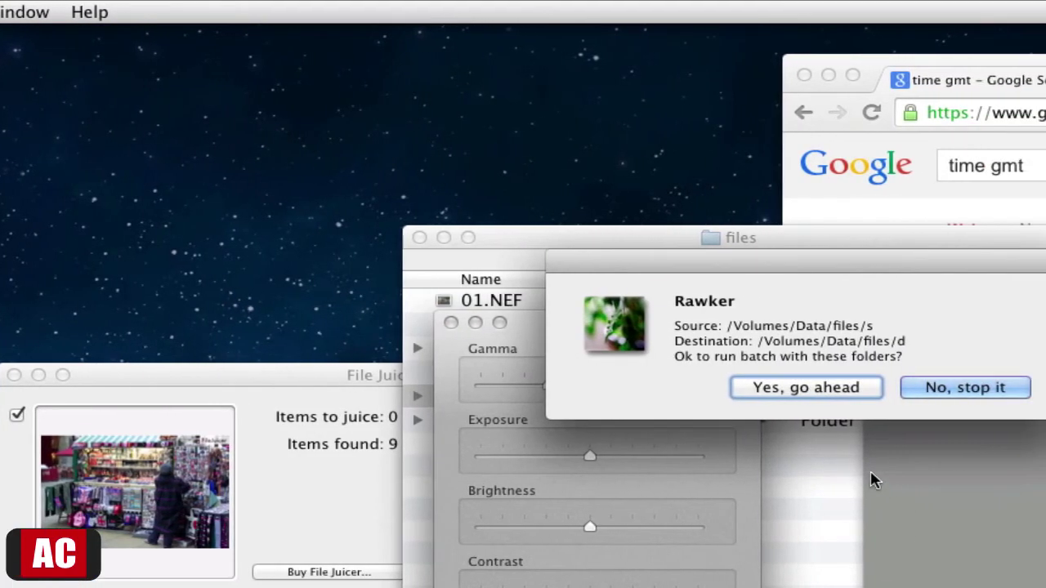
{"action": "left_click", "coordinate": [858, 390]}
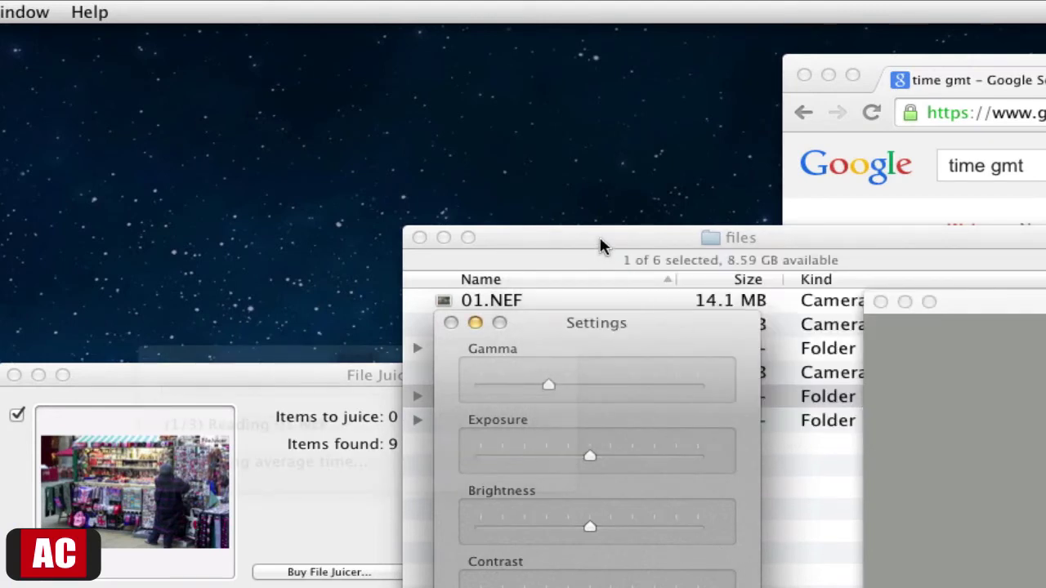
Bring the files window forward beside the batch progress, expand the d folder, and dismiss the batch completion message
{"action": "left_click", "coordinate": [601, 250]}
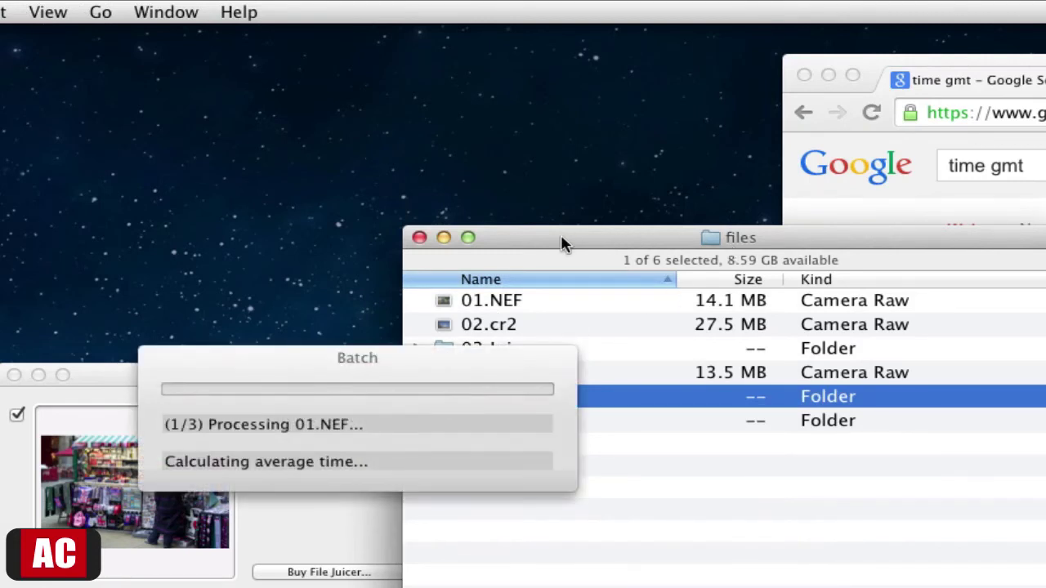
{"action": "left_click_drag", "start_coordinate": [560, 237], "coordinate": [751, 239]}
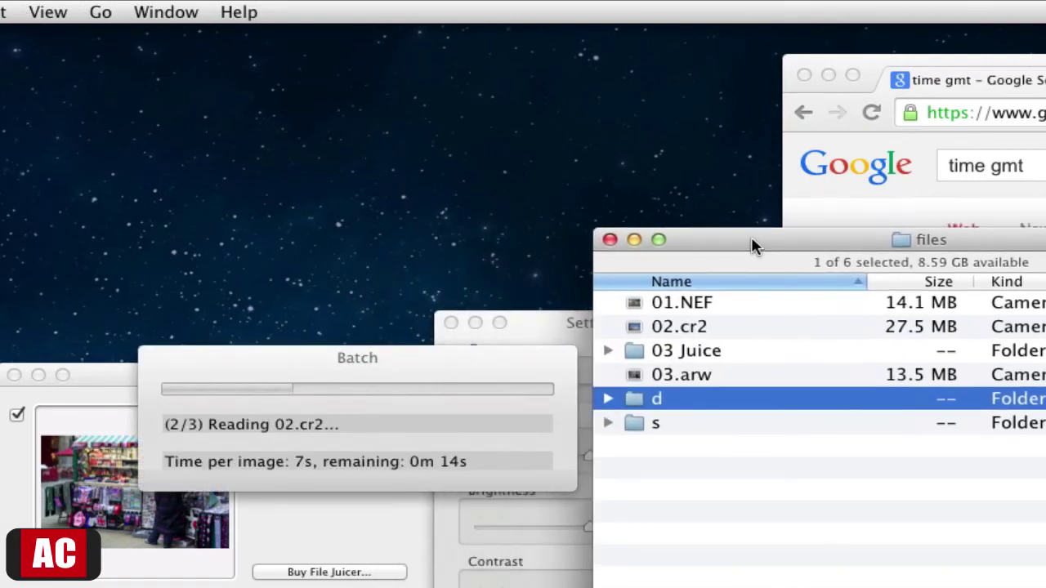
{"action": "left_click", "coordinate": [608, 398]}
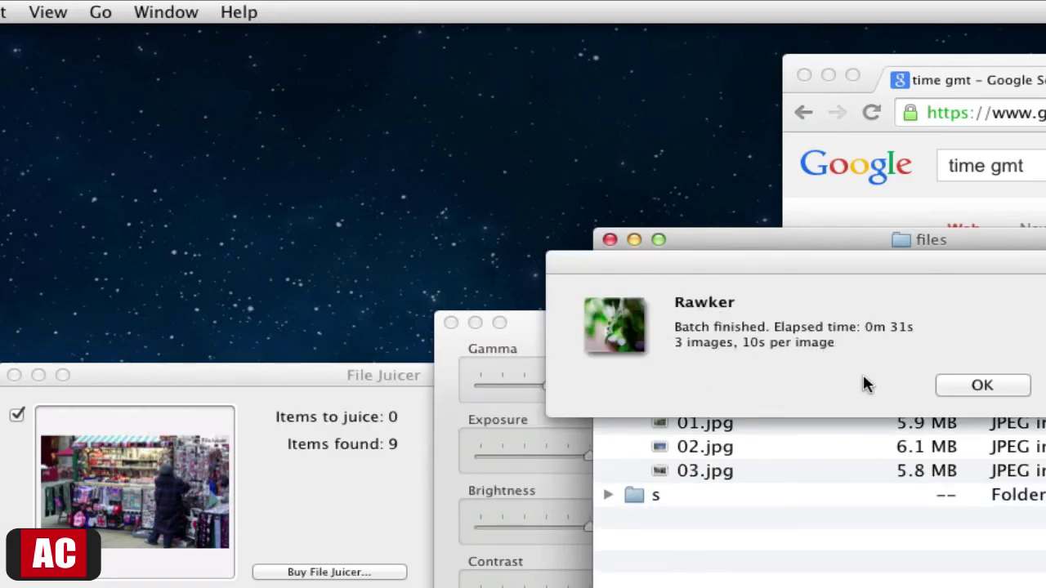
{"action": "left_click", "coordinate": [950, 387]}
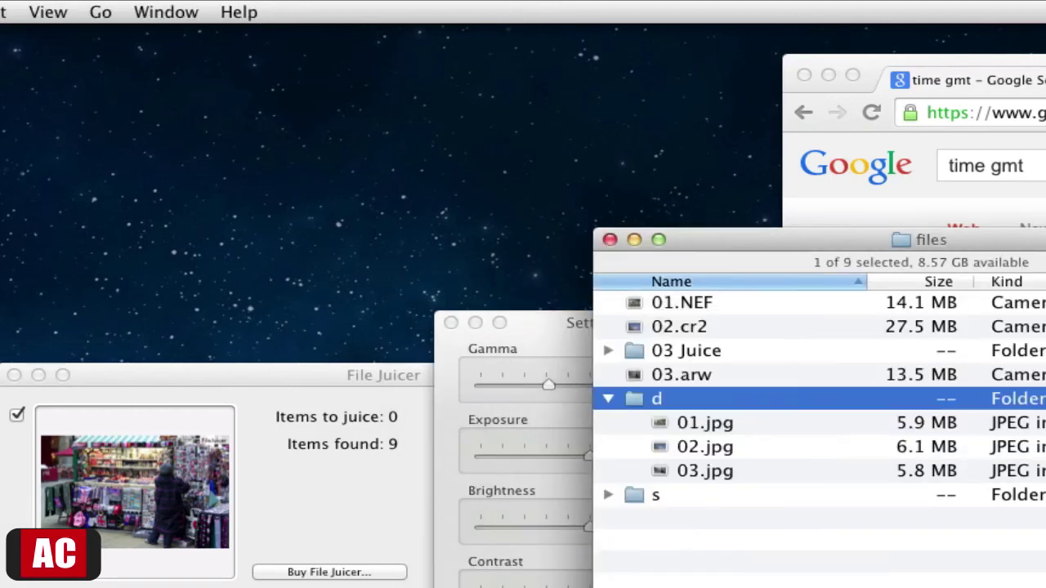
Preview the converted images 01.jpg, 02.jpg and 03.jpg in the d folder
{"action": "left_click", "coordinate": [754, 424]}
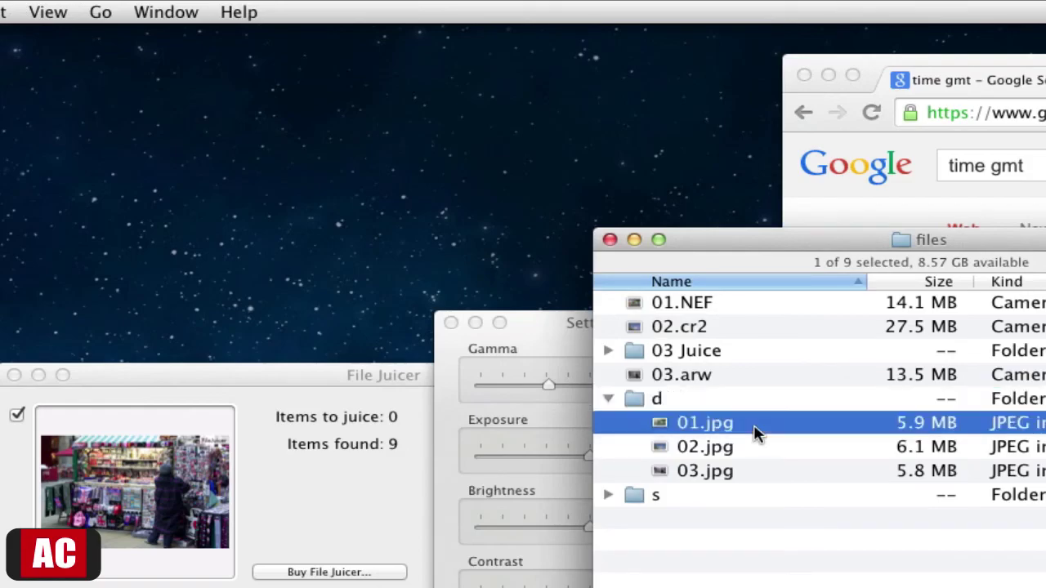
{"action": "key", "text": "space"}
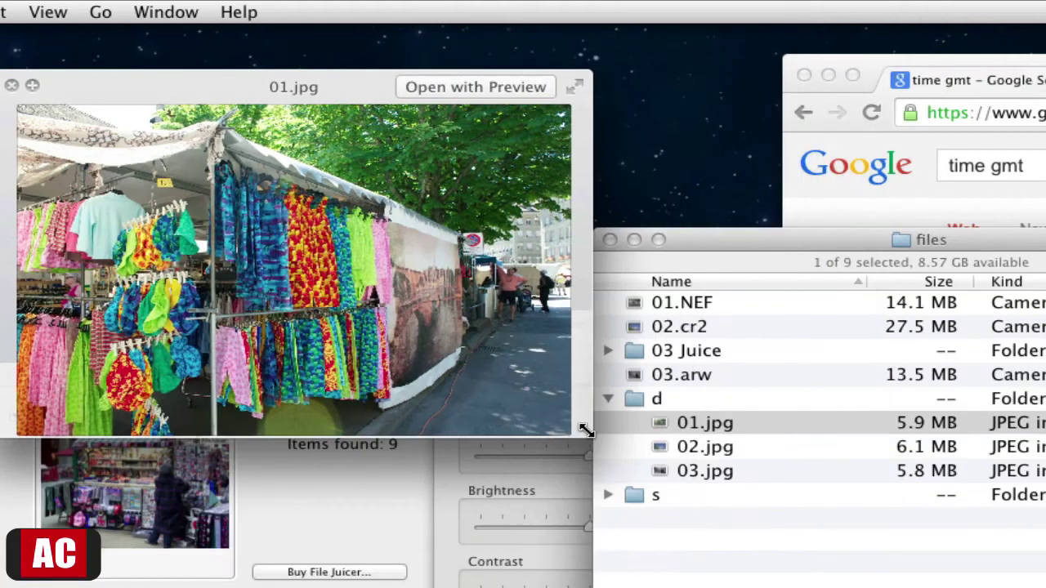
{"action": "left_click_drag", "start_coordinate": [327, 84], "coordinate": [547, 503]}
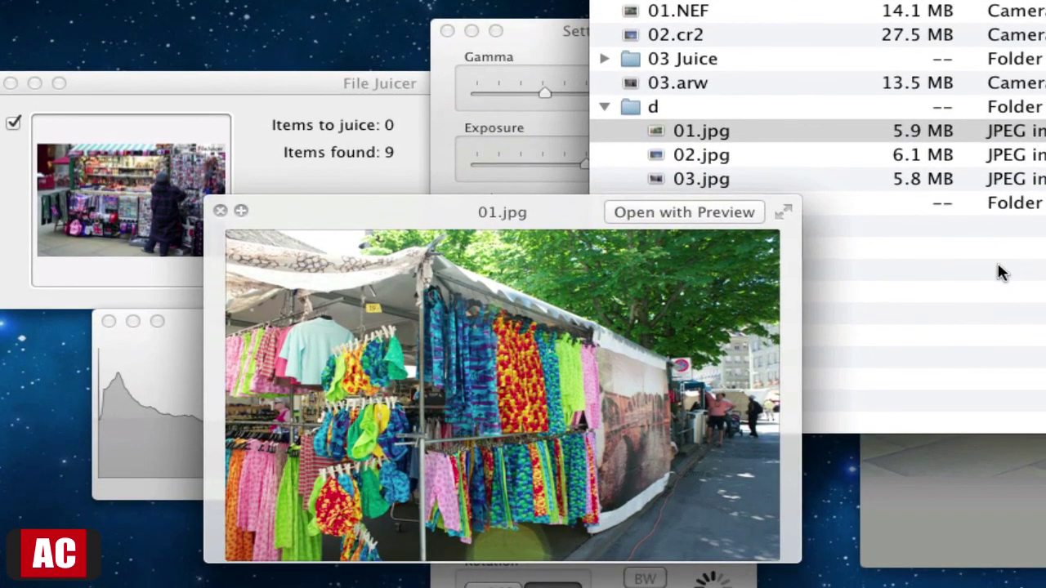
{"action": "key", "text": "Down"}
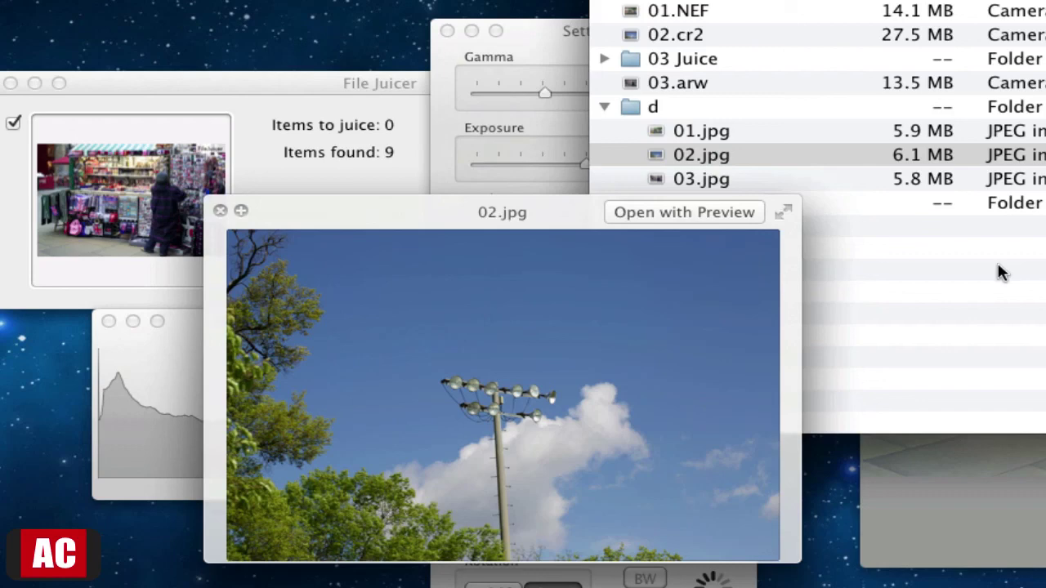
{"action": "key", "text": "Down"}
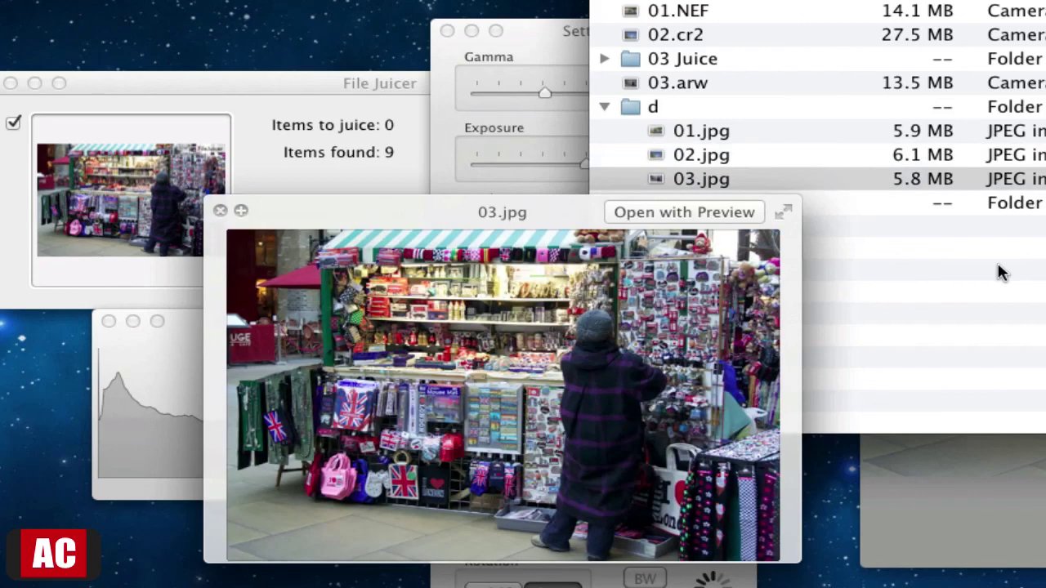